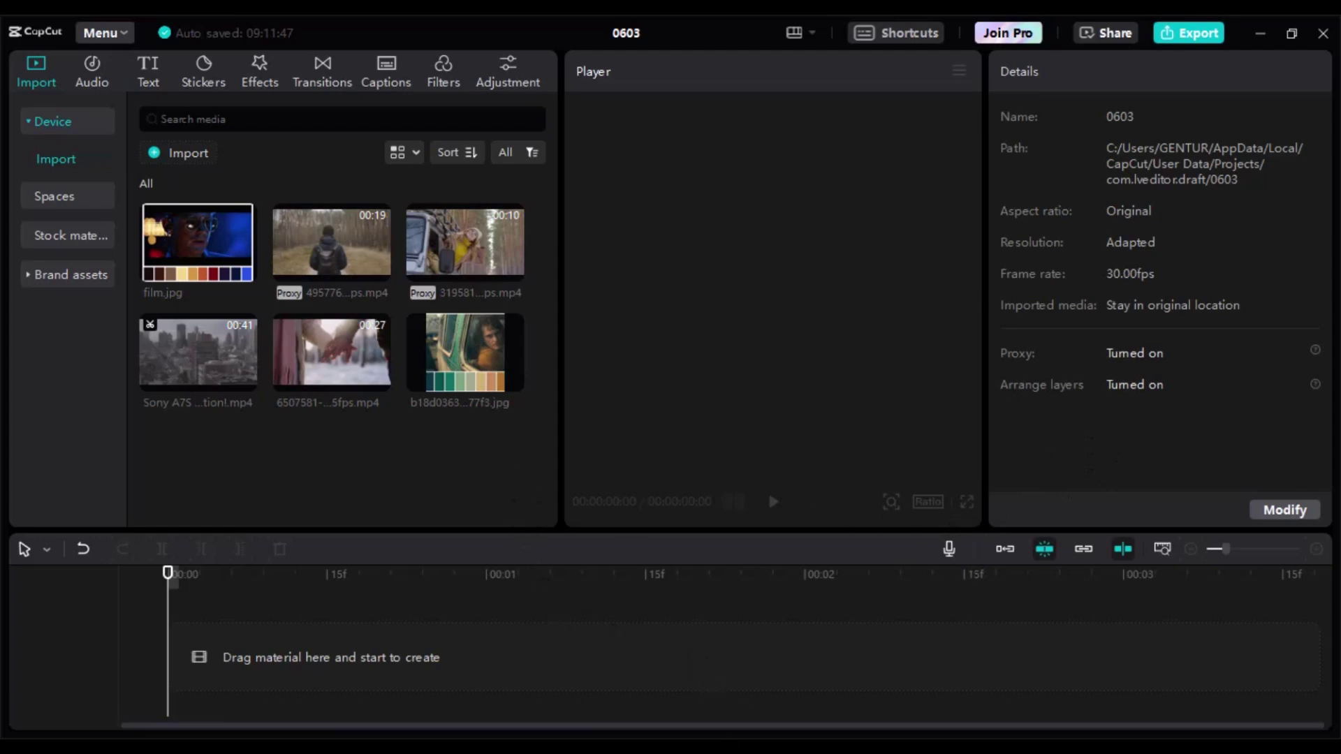
Step: In Chrome, close the extension's welcome tab and rerun the film colour palette image search
mouse_move(709, 746)
left_click(709, 671)
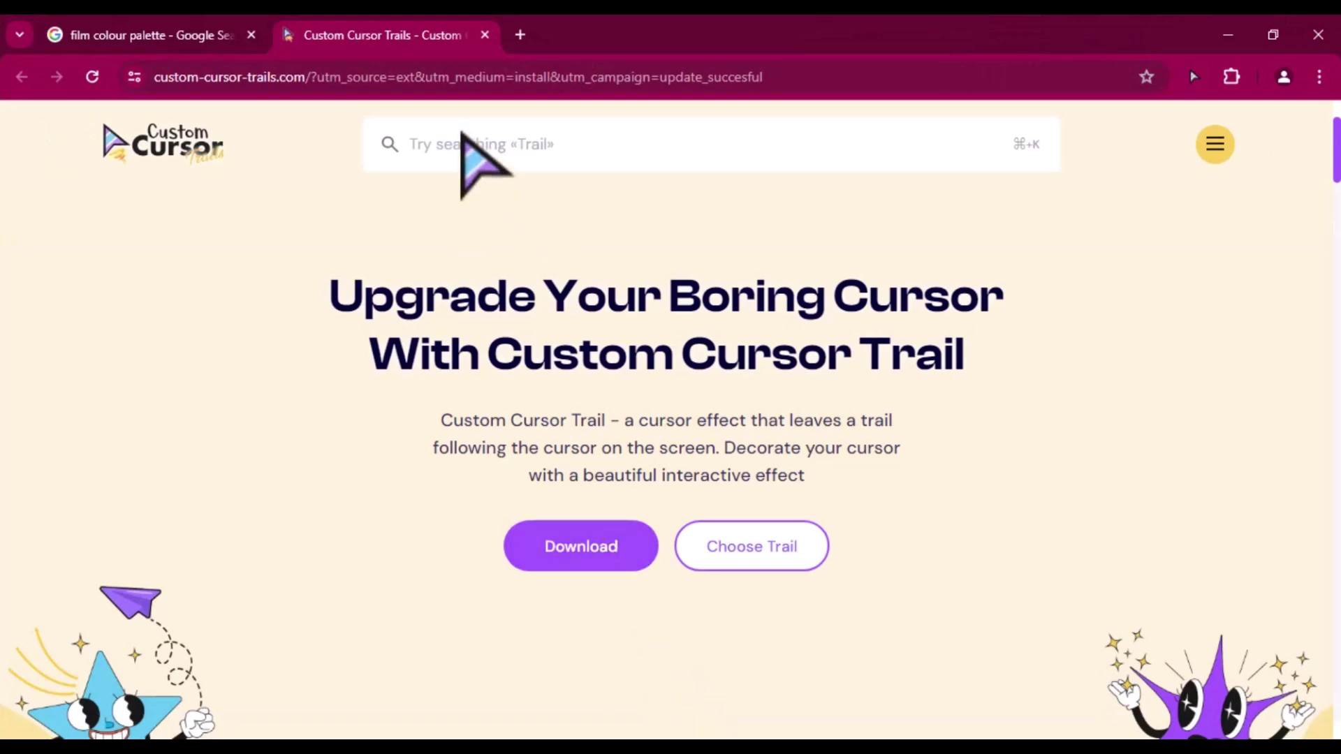
left_click(485, 35)
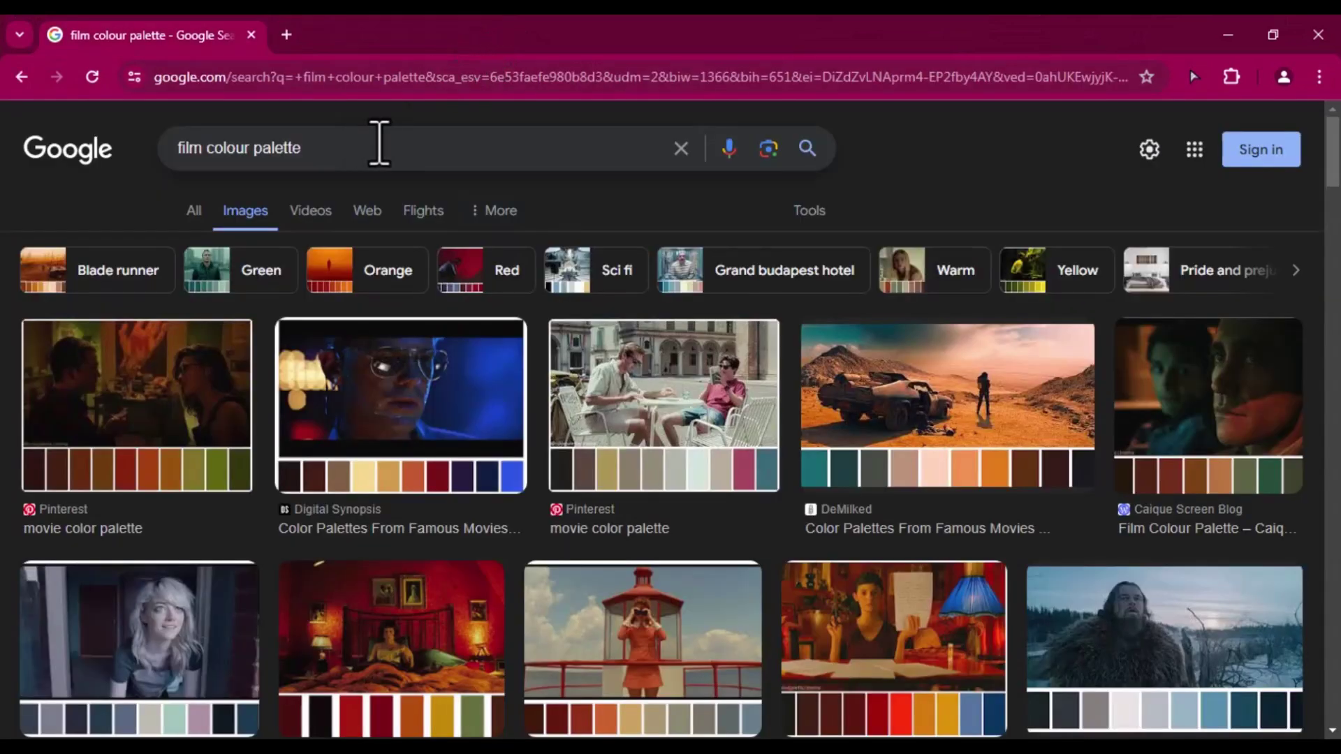
left_click(437, 149)
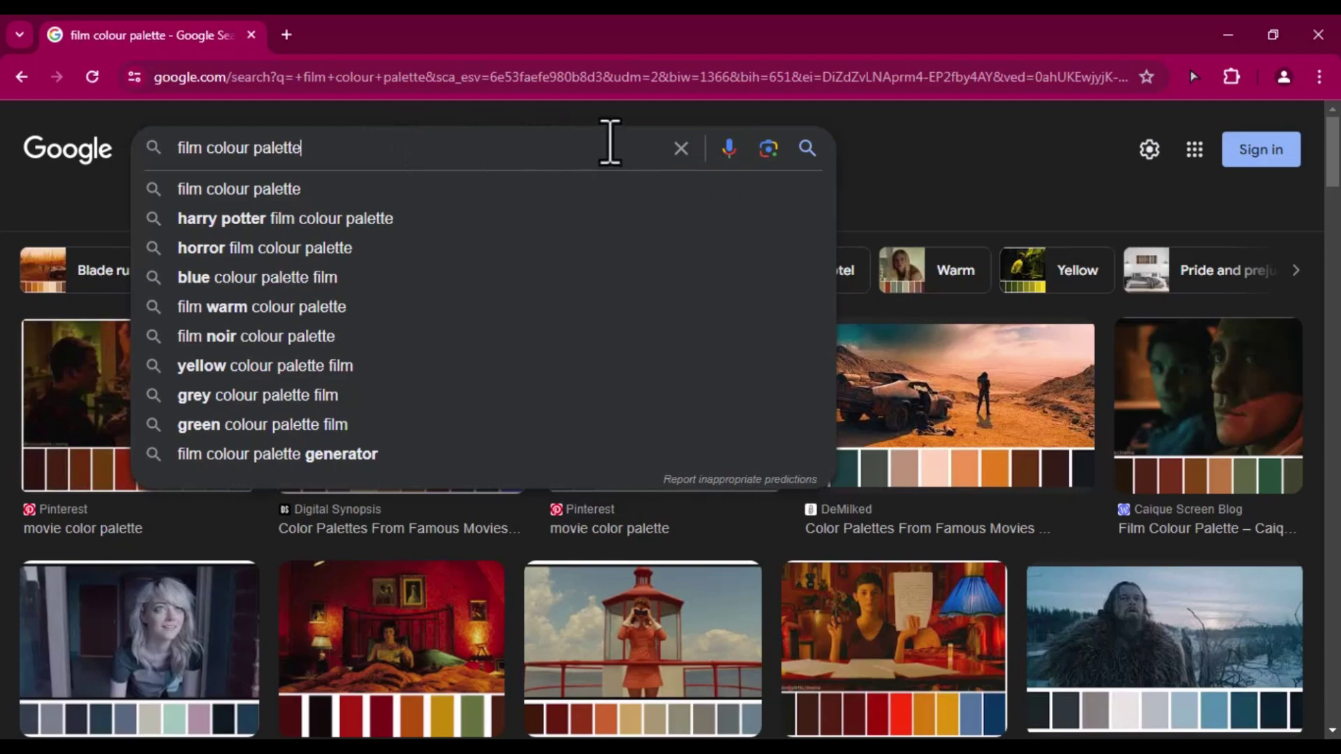
key("Return")
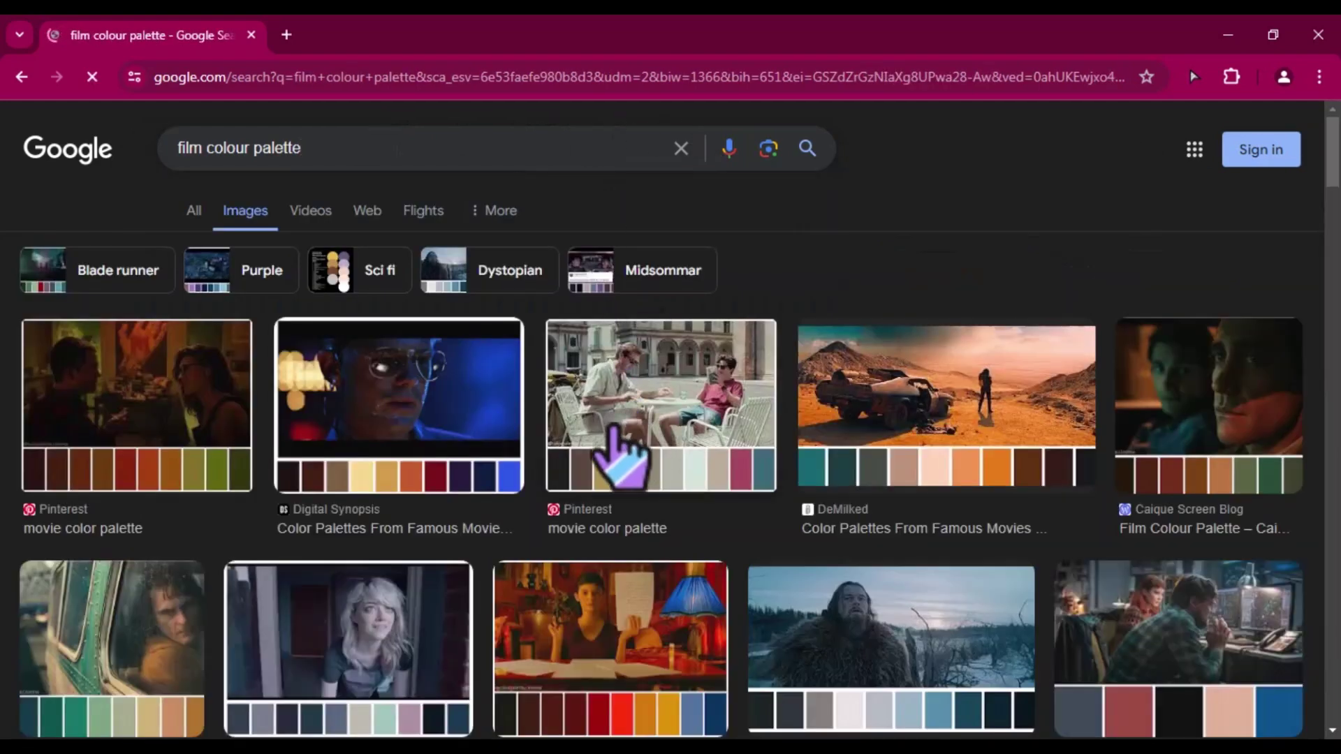
Step: Browse the palette results and check the My Modern Met palette image's source page
scroll(552, 466, "down", 1)
scroll(558, 488, "down", 3)
scroll(558, 489, "down", 3)
scroll(562, 492, "down", 3)
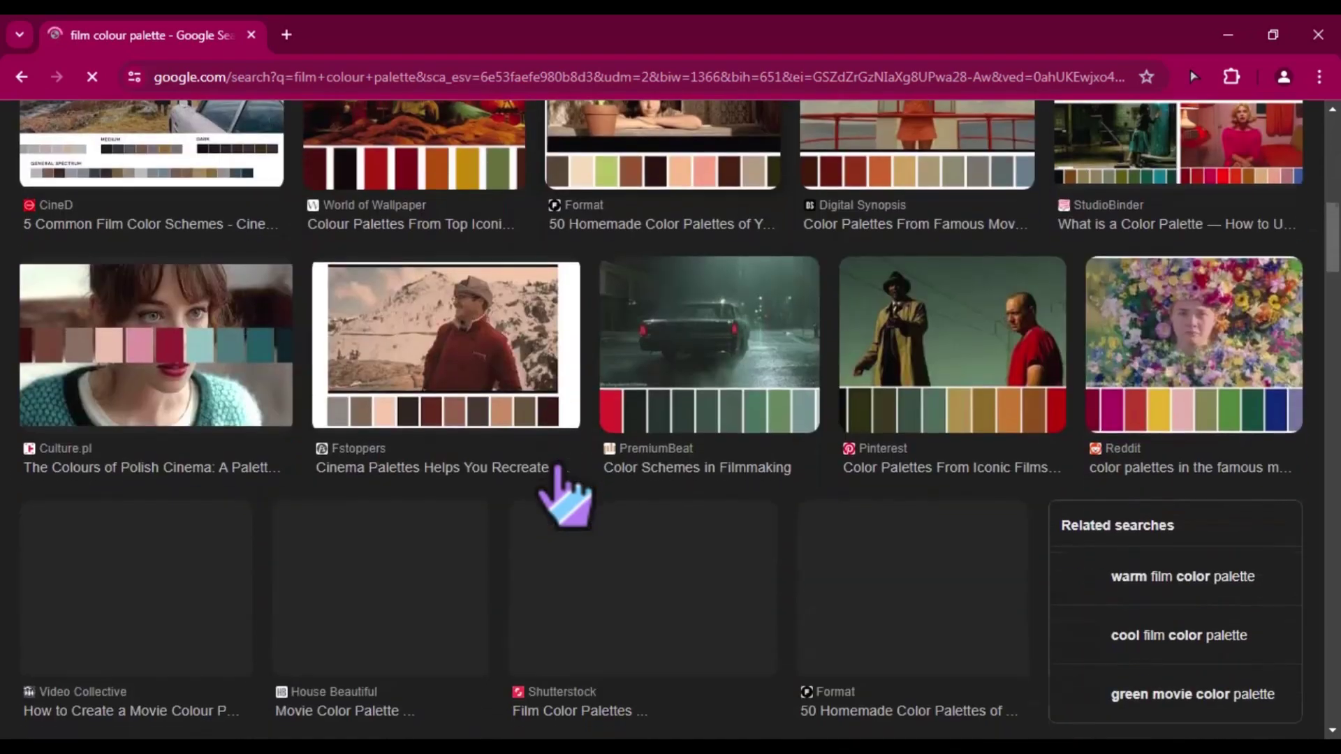
scroll(567, 498, "down", 1)
scroll(567, 497, "up", 1)
scroll(568, 496, "up", 2)
scroll(570, 495, "up", 2)
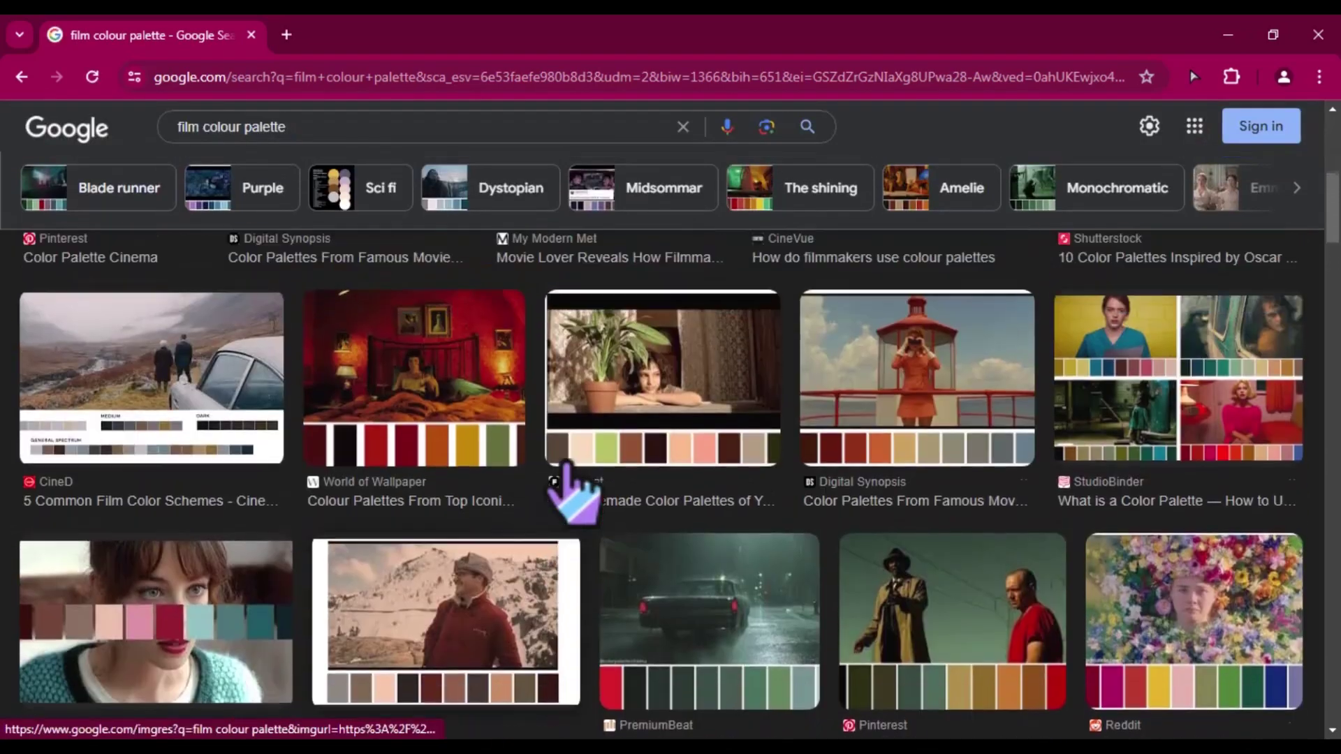
scroll(580, 489, "up", 3)
scroll(583, 482, "up", 2)
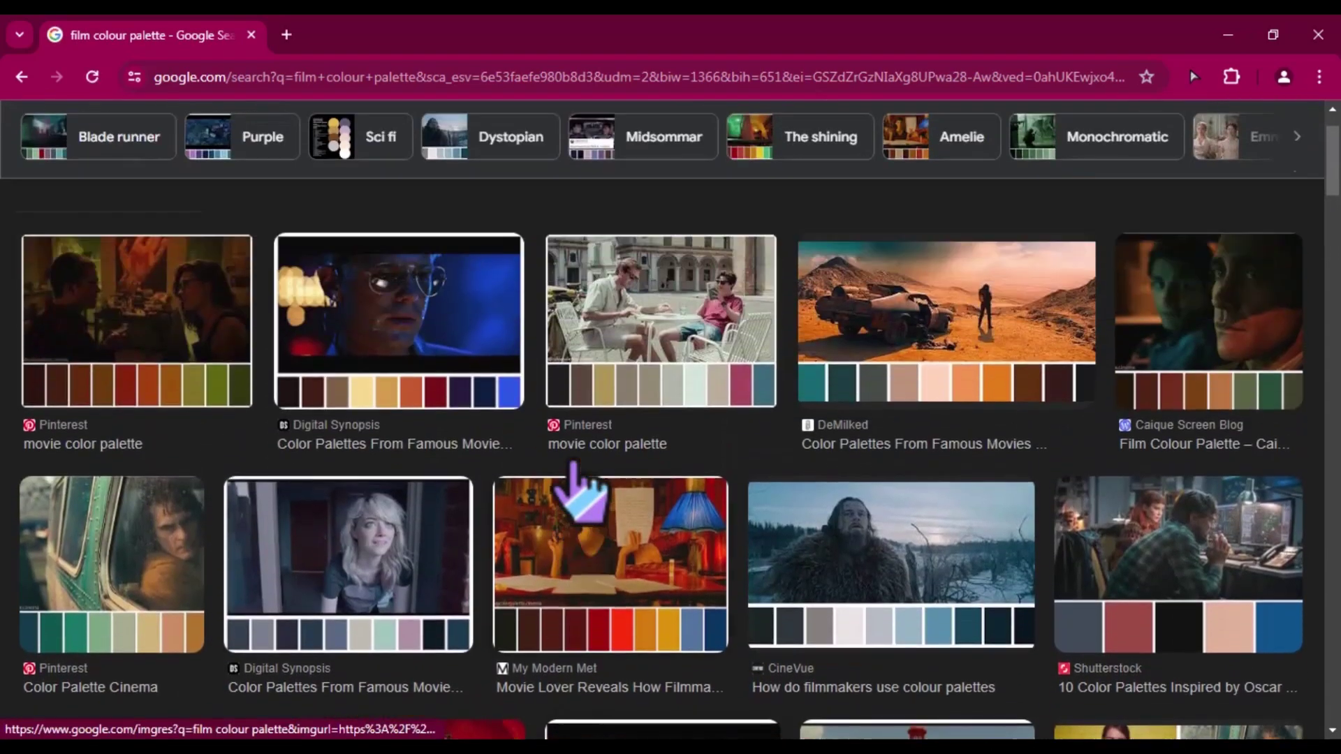
scroll(558, 489, "up", 4)
scroll(1020, 559, "down", 2)
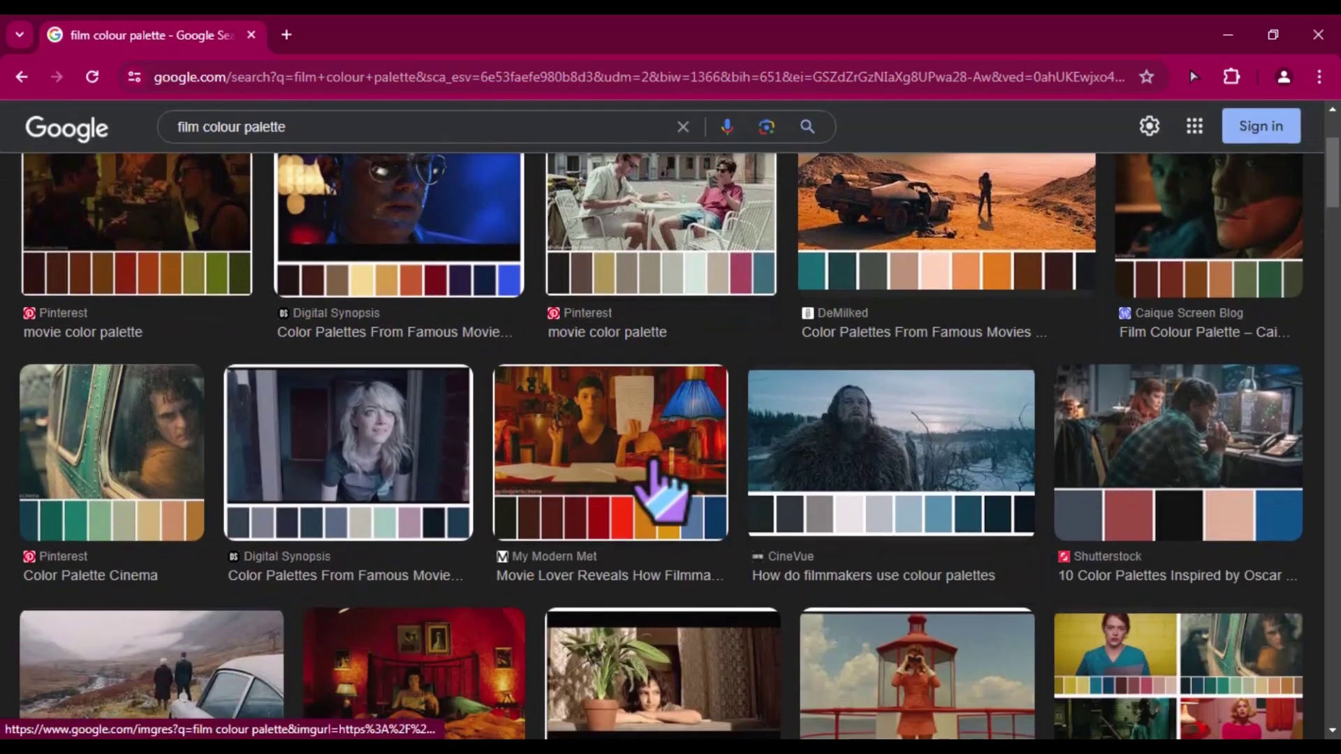
left_click(723, 480)
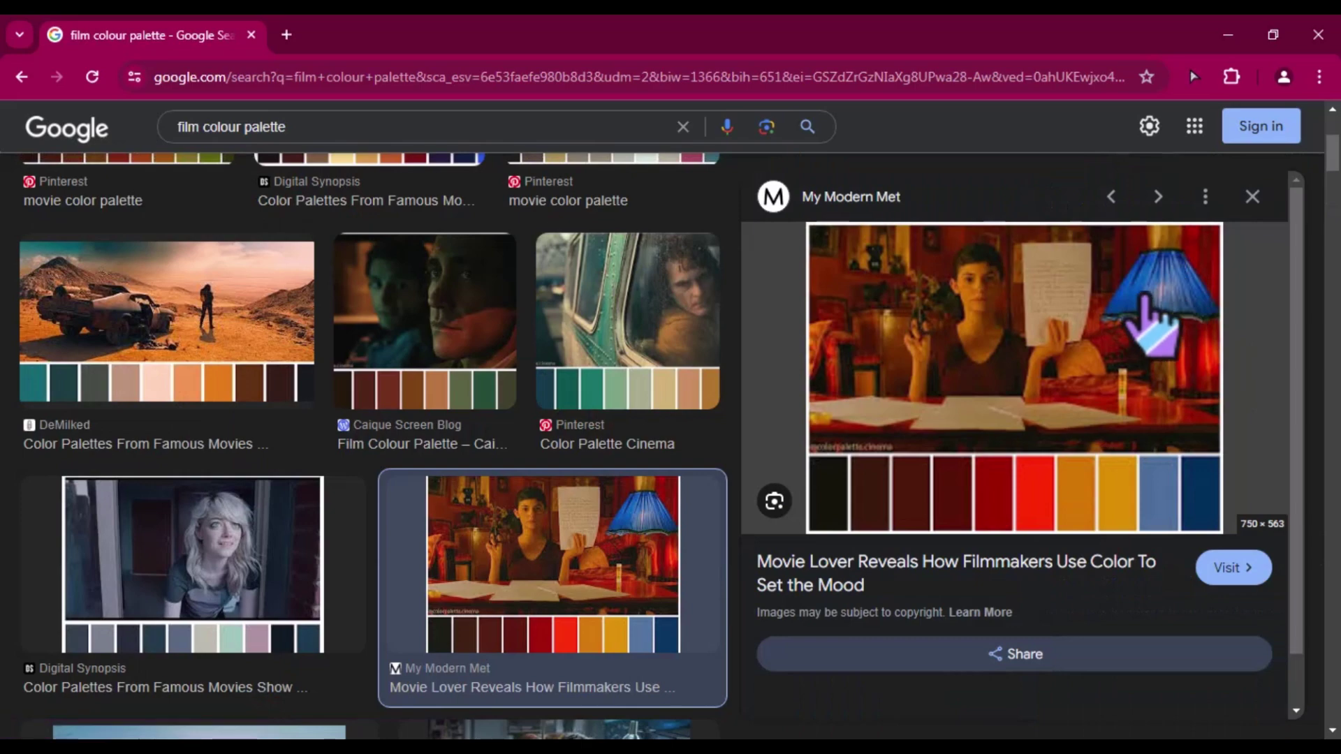
right_click(1144, 295)
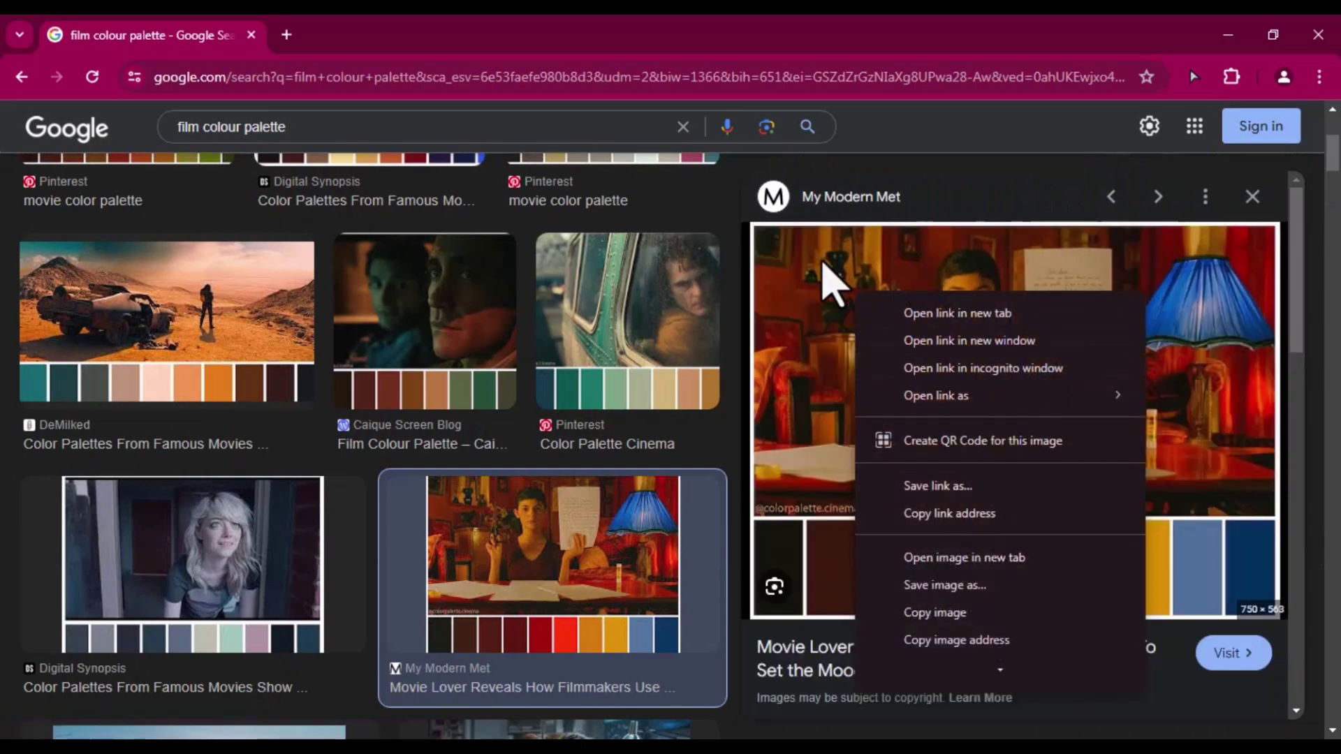
left_click(823, 264)
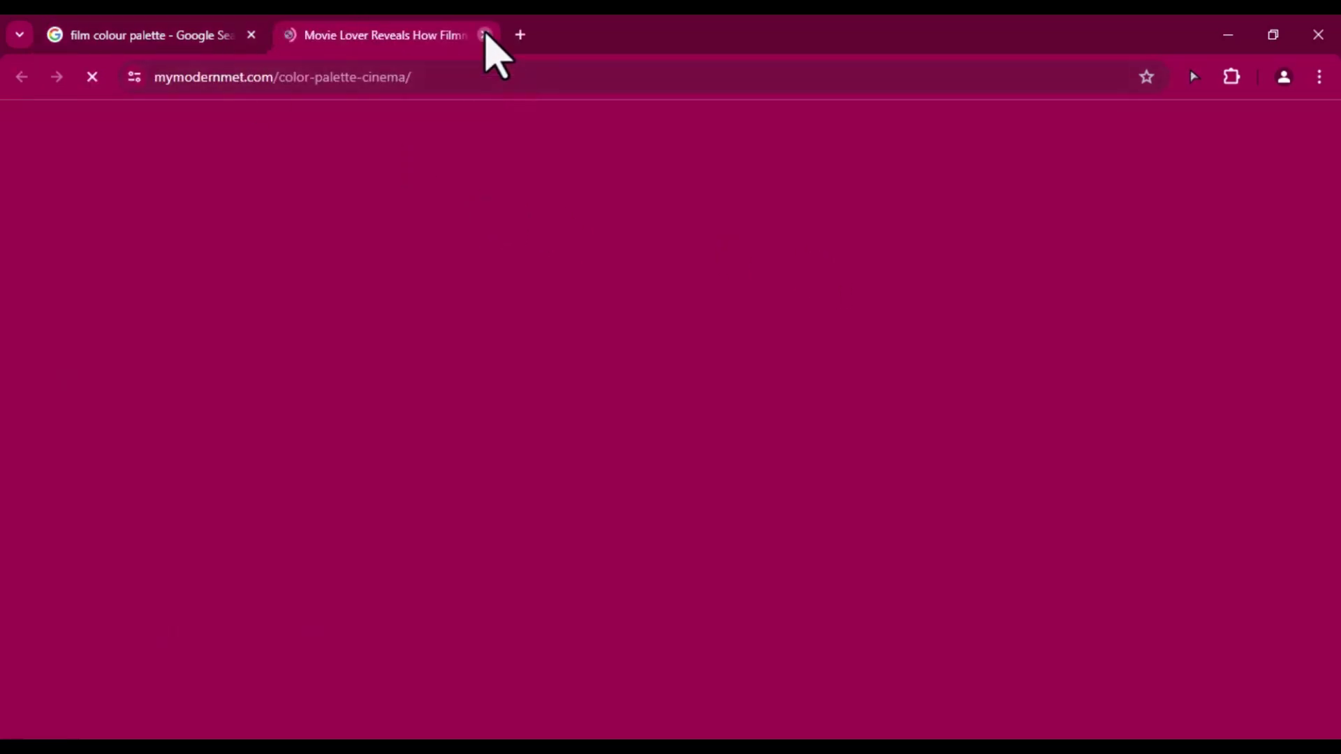
left_click(484, 35)
Step: Search Google Images for 'harry potter film colour palette' and browse the results
scroll(285, 224, "up", 2)
scroll(231, 188, "up", 3)
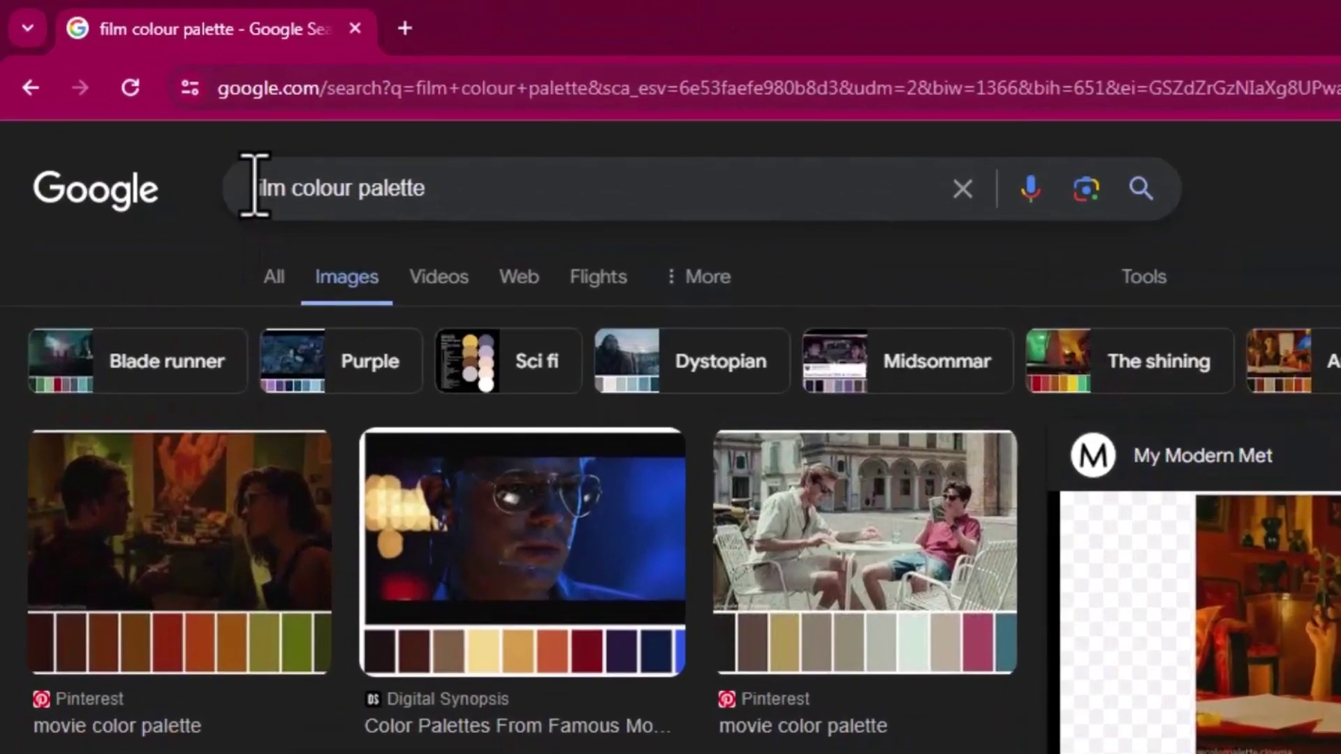
left_click(257, 185)
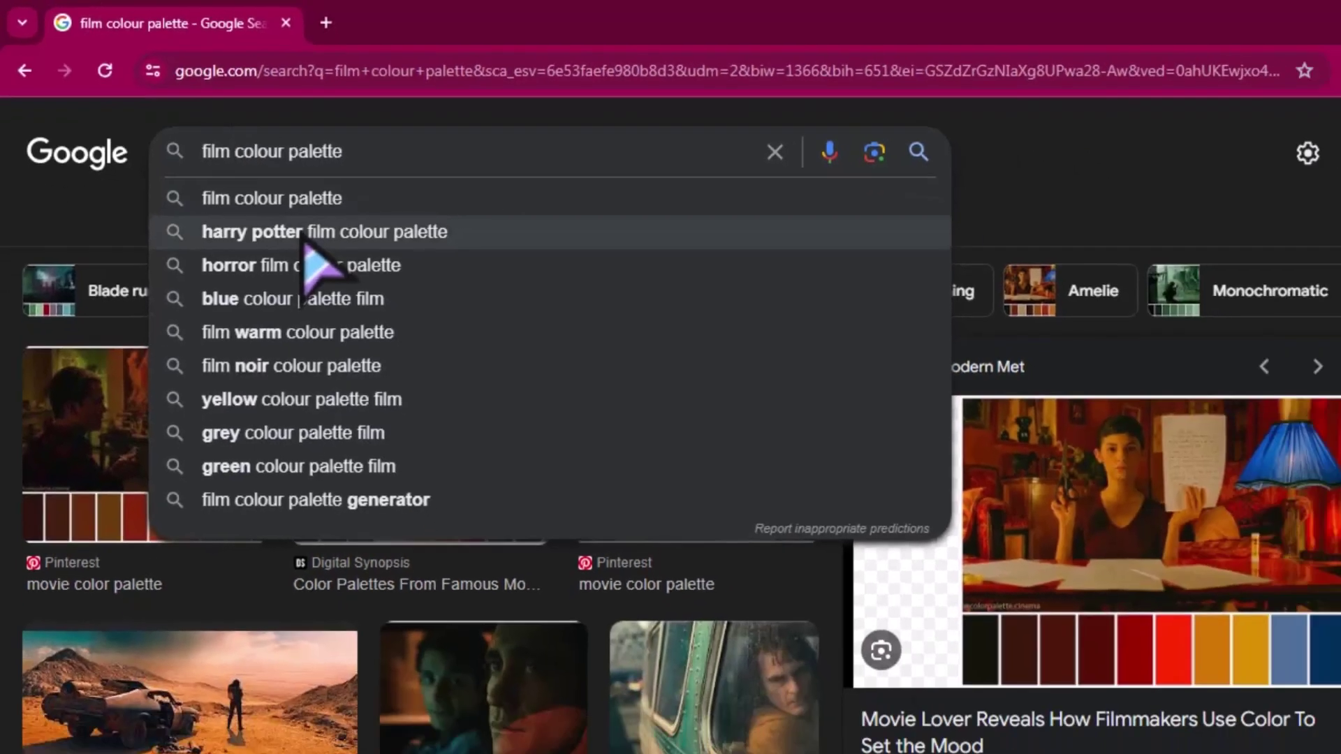
left_click(377, 293)
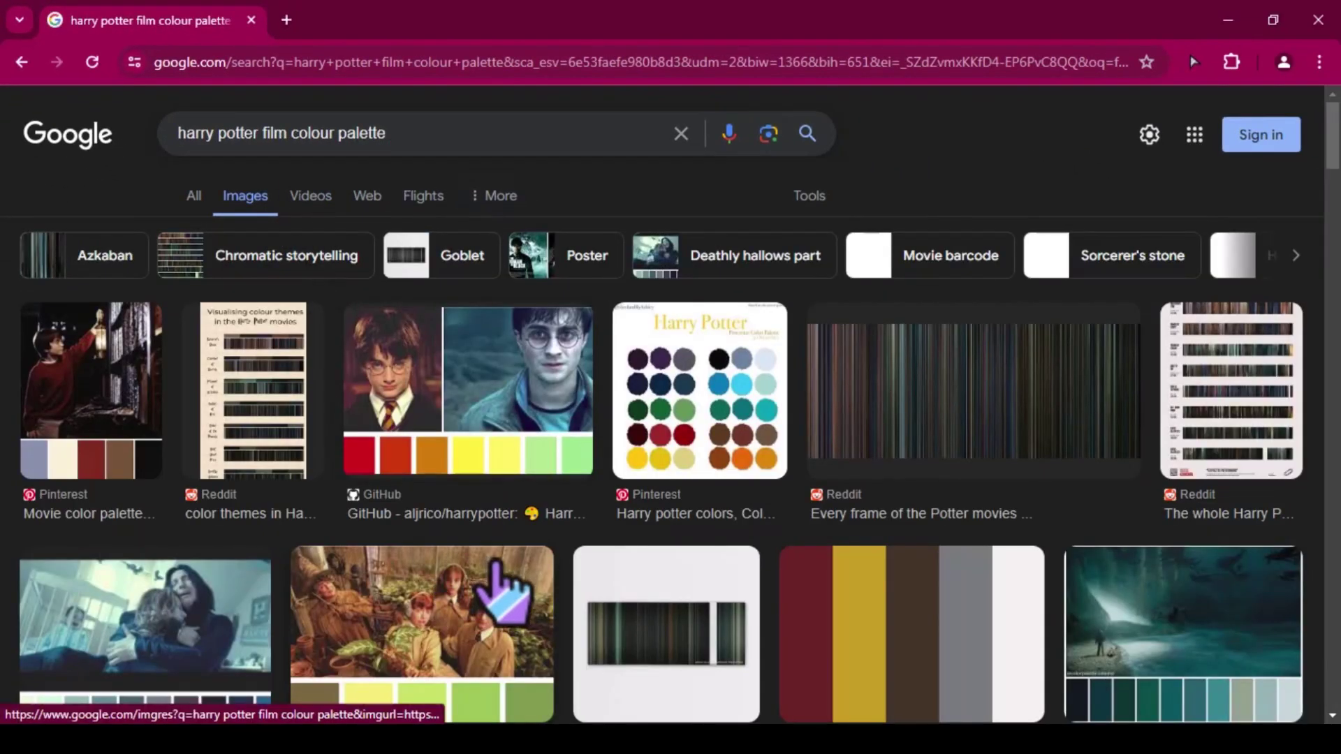
scroll(496, 562, "down", 3)
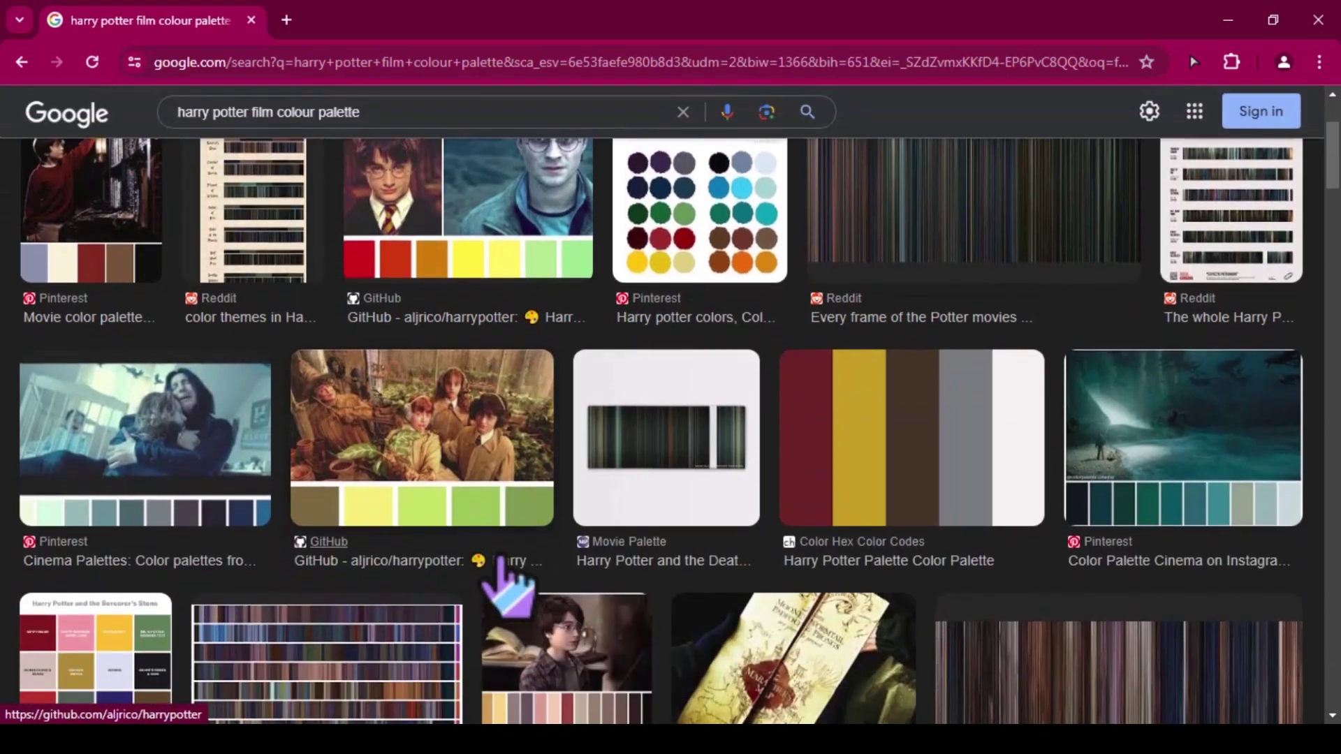
scroll(501, 562, "down", 3)
scroll(501, 559, "down", 3)
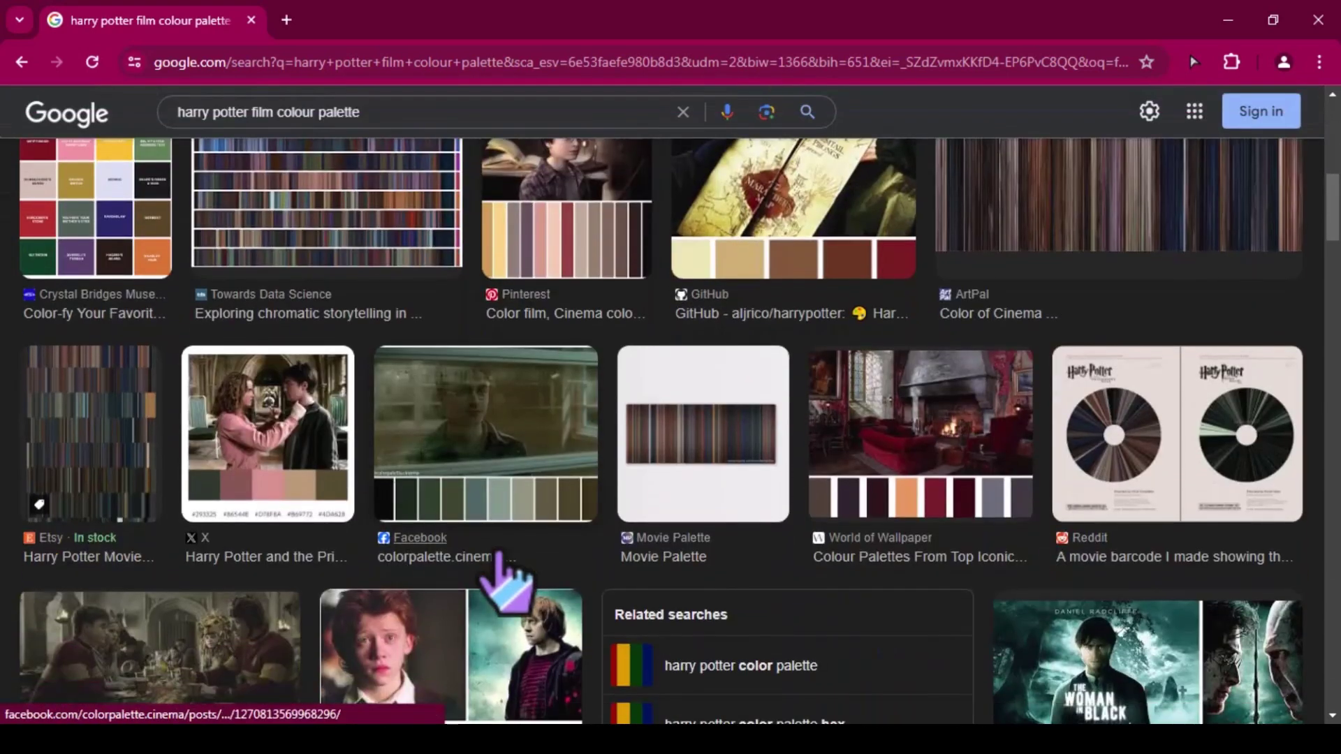
scroll(499, 559, "up", 6)
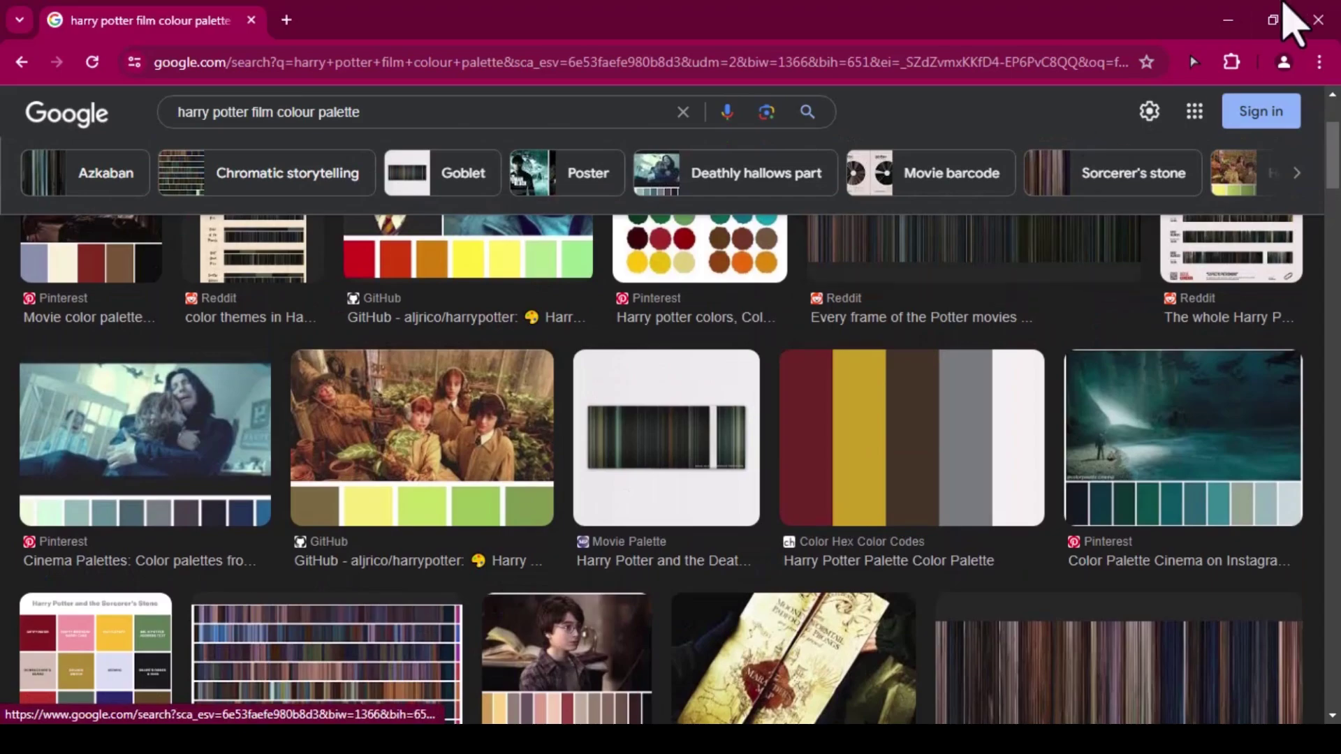
Step: Back in CapCut, put 4957766-hd_1920_1080_25fps.mp4 on the timeline and trim it to 10:18
left_click(1228, 20)
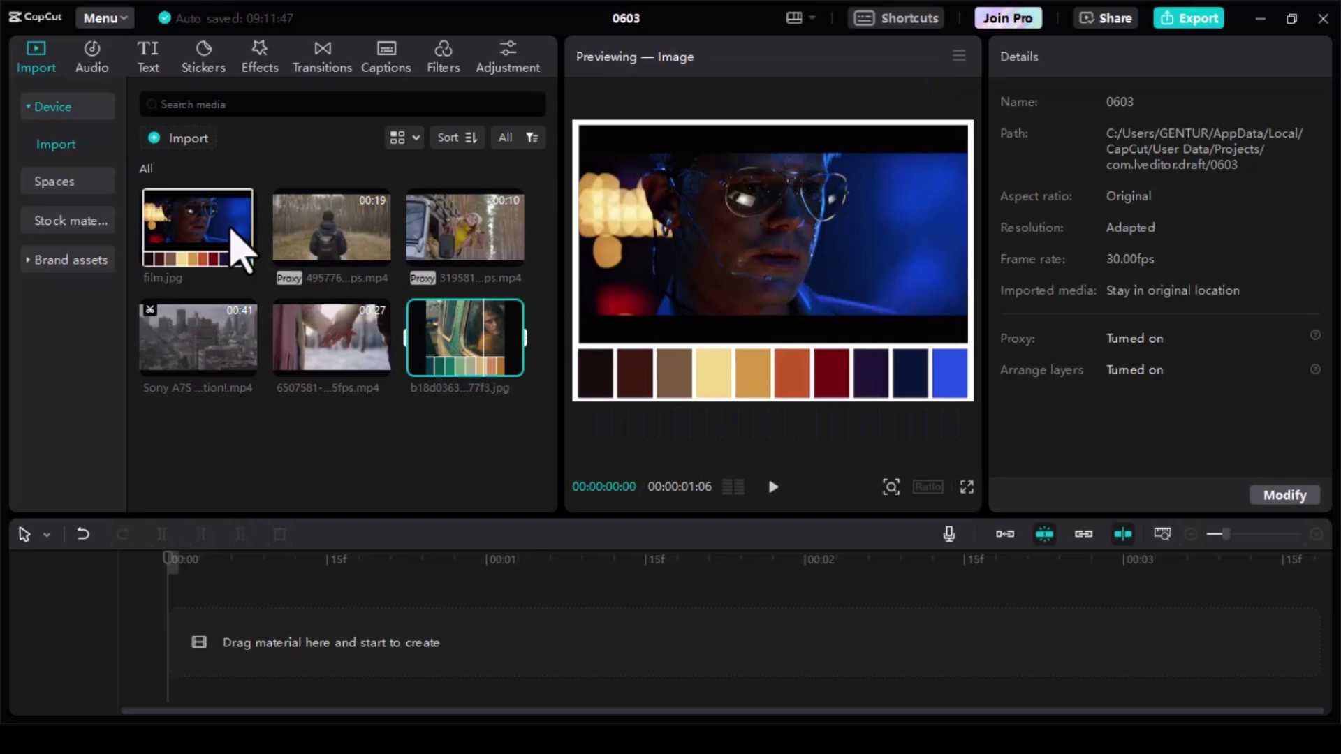
left_click_drag(357, 253, 207, 587)
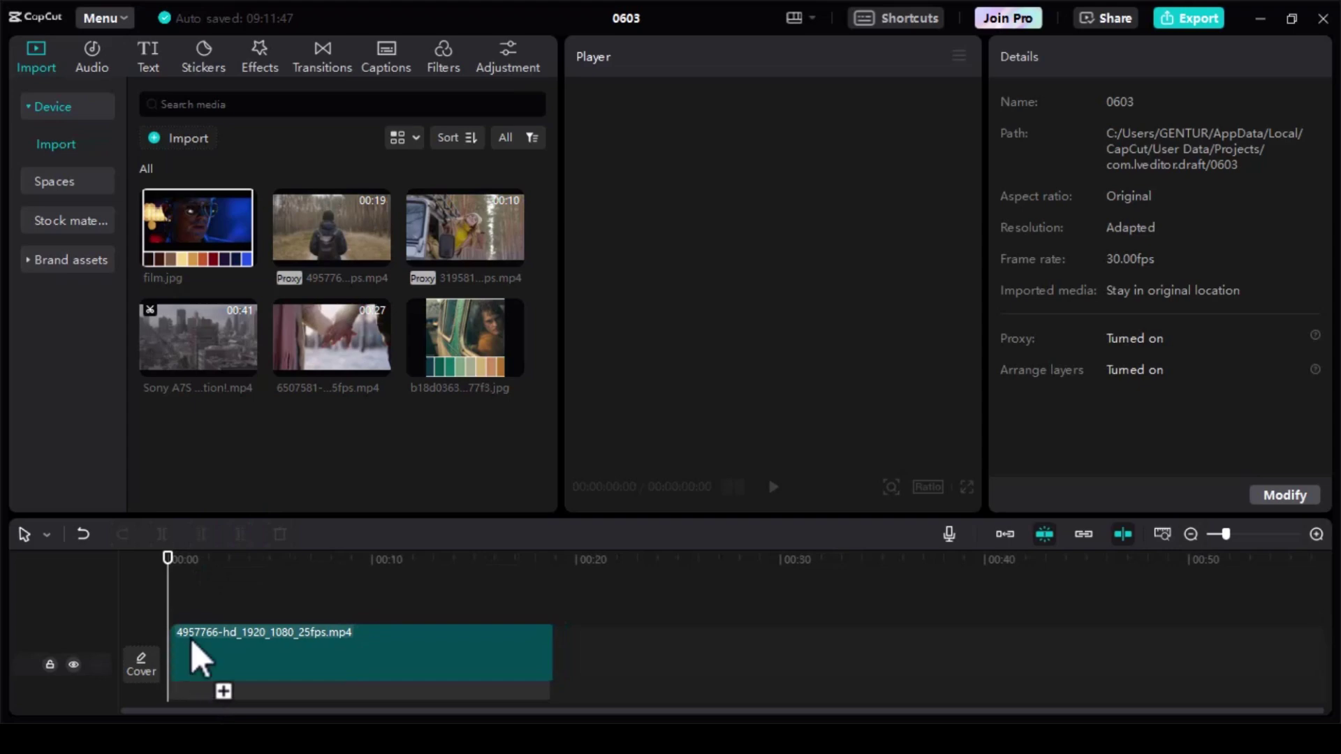
left_click_drag(179, 643, 206, 653)
left_click(299, 591)
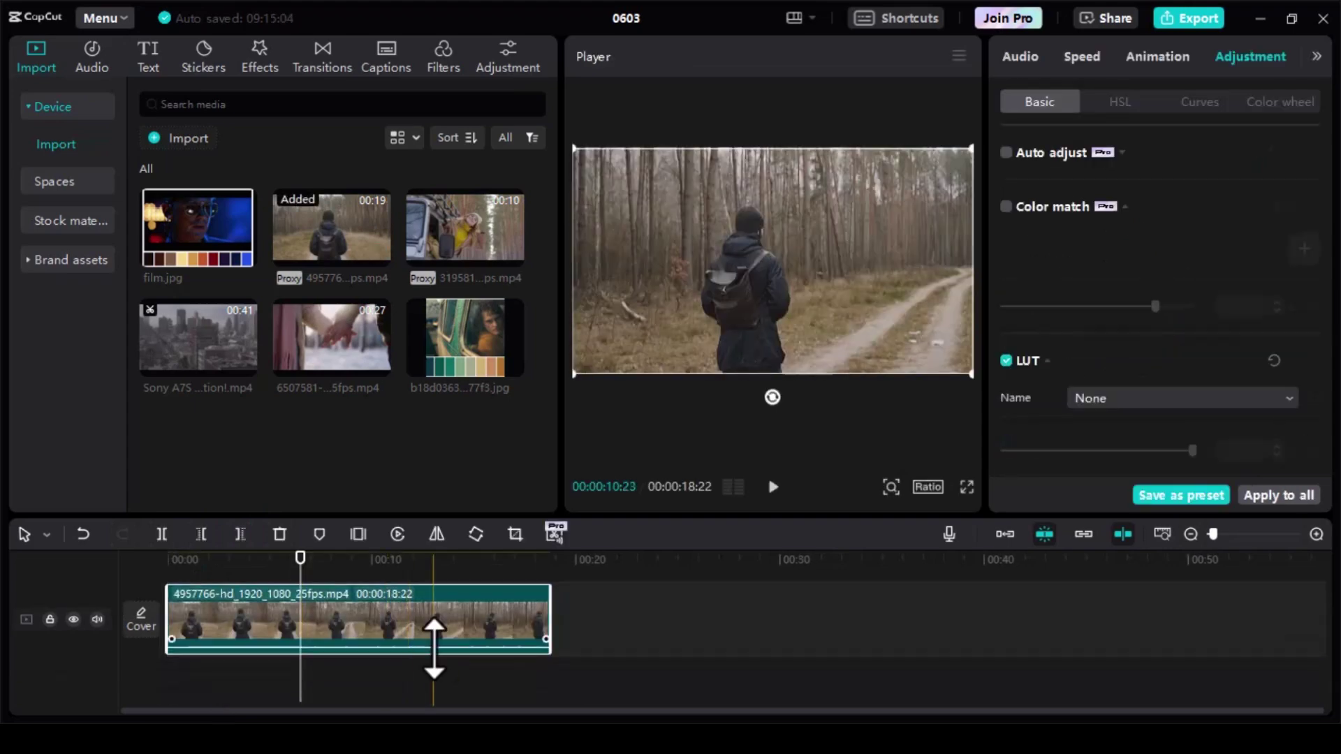
left_click_drag(548, 639, 290, 643)
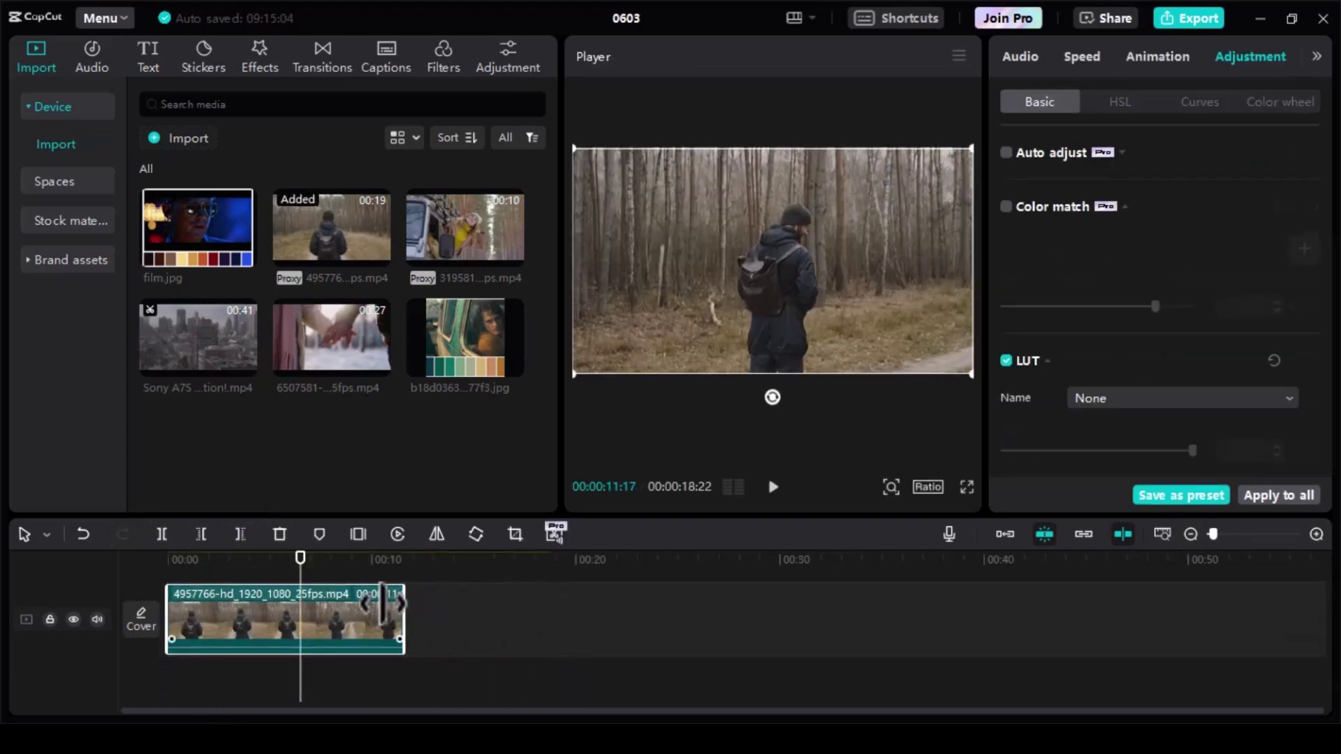
scroll(300, 639, "up", 2, "ctrl")
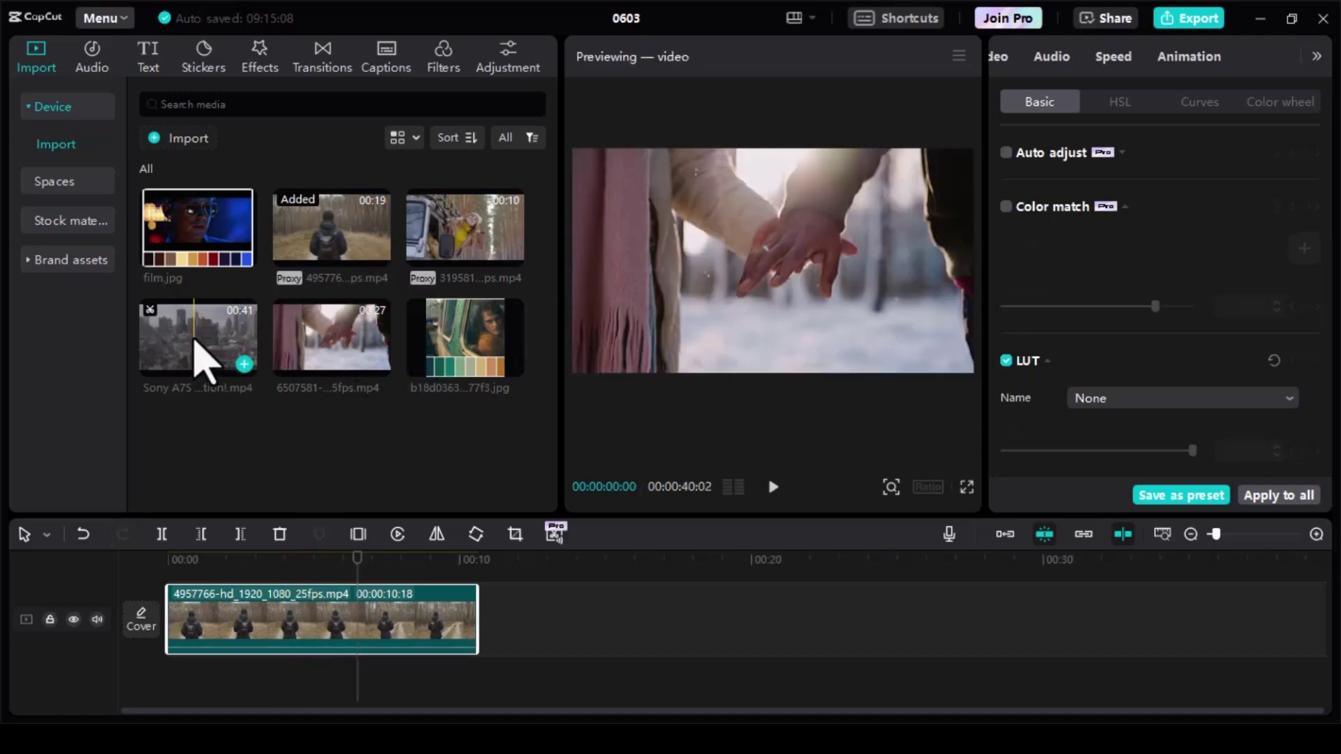
Step: Place the Sony A7S II city clip after the forest walk clip and scrub between them
left_click_drag(529, 657, 523, 655)
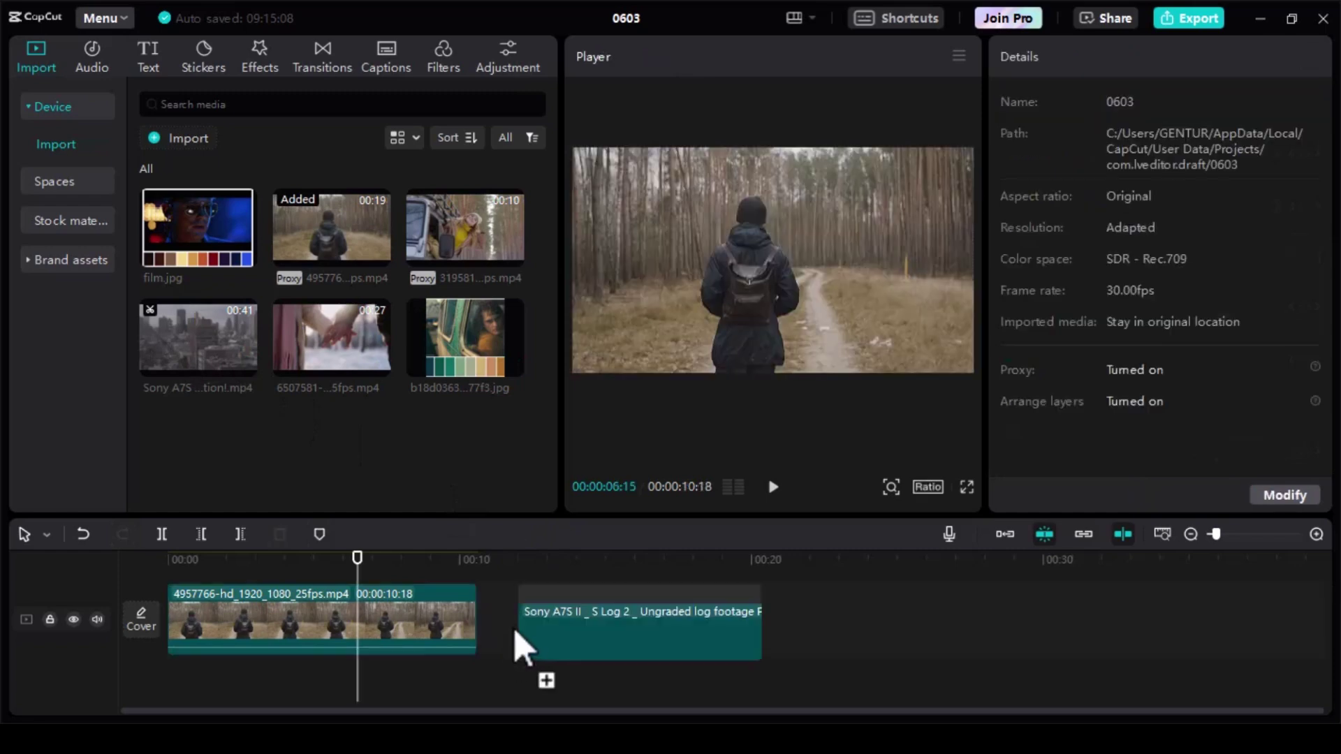
left_click(538, 599)
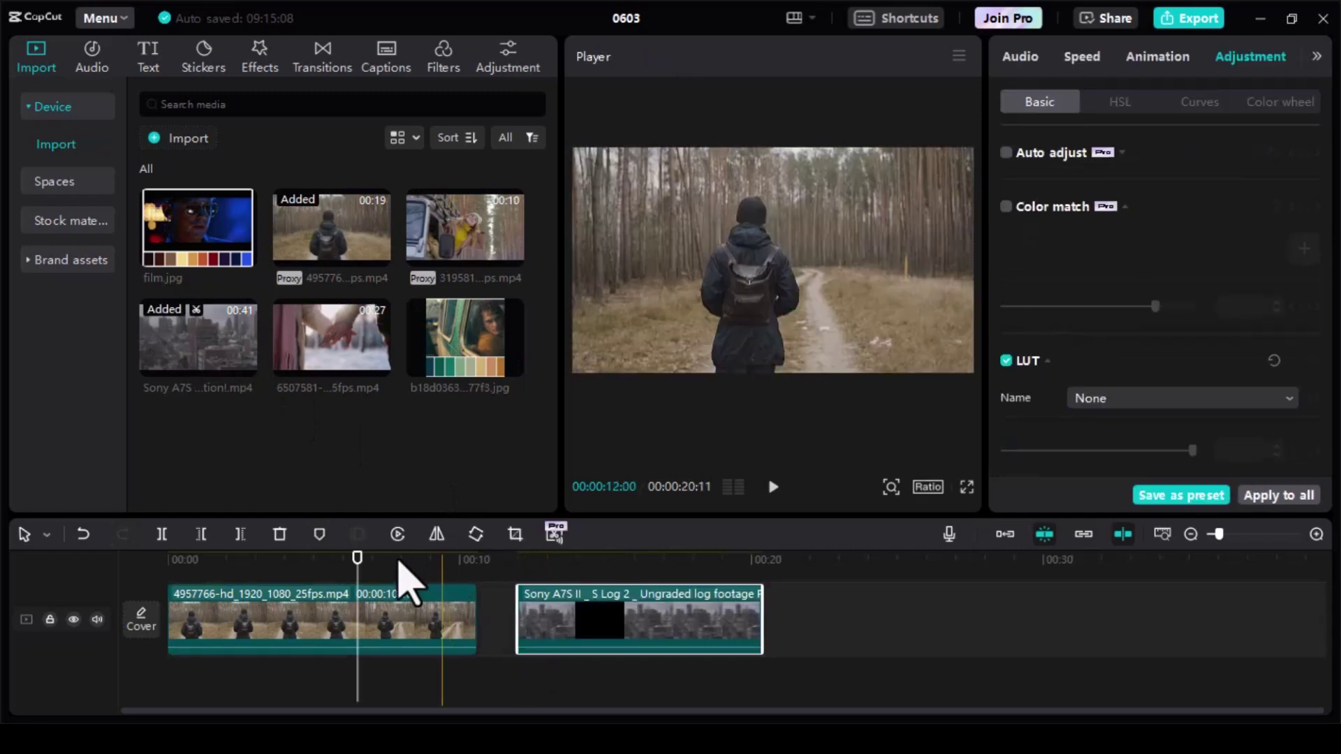
left_click(399, 580)
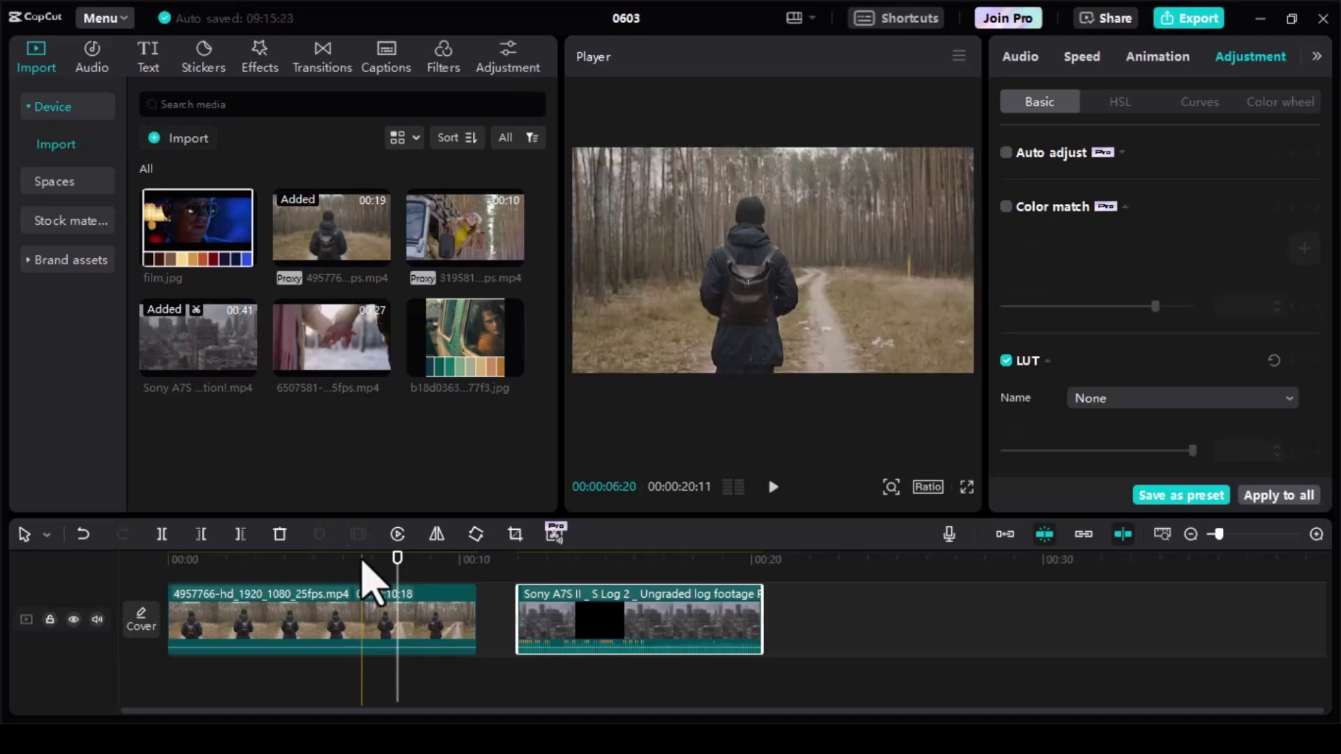
left_click(587, 608)
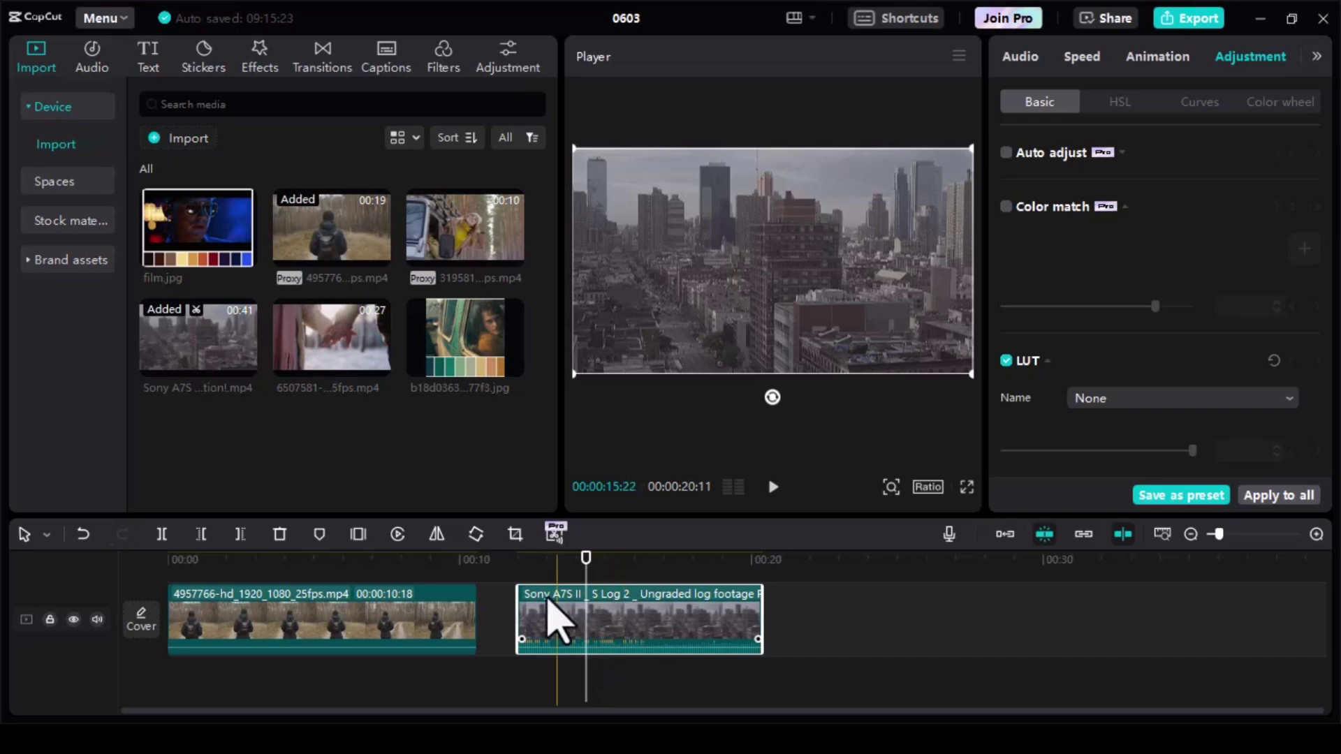
left_click(319, 565)
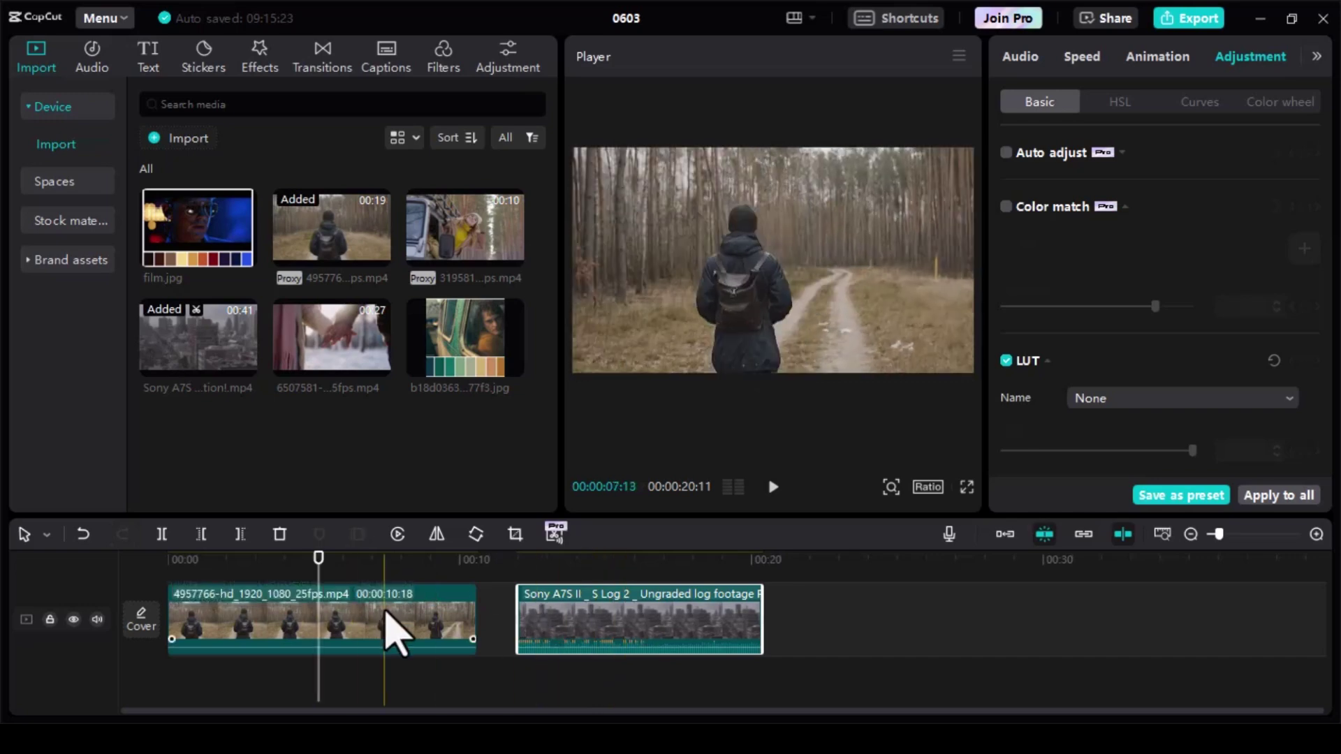
Step: Enable Color match in Adjustment > Basic for the forest walk clip and open its Source picker
left_click(386, 619)
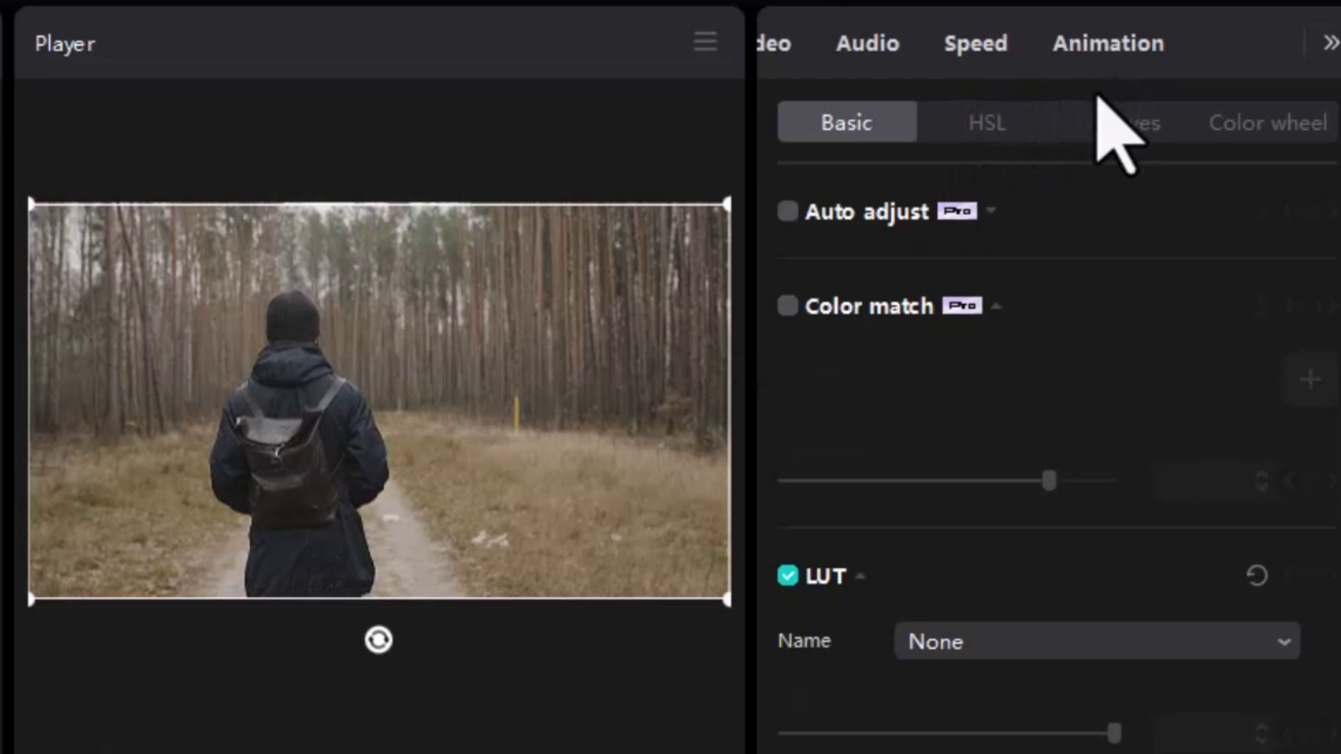
scroll(1094, 53, "up", 1)
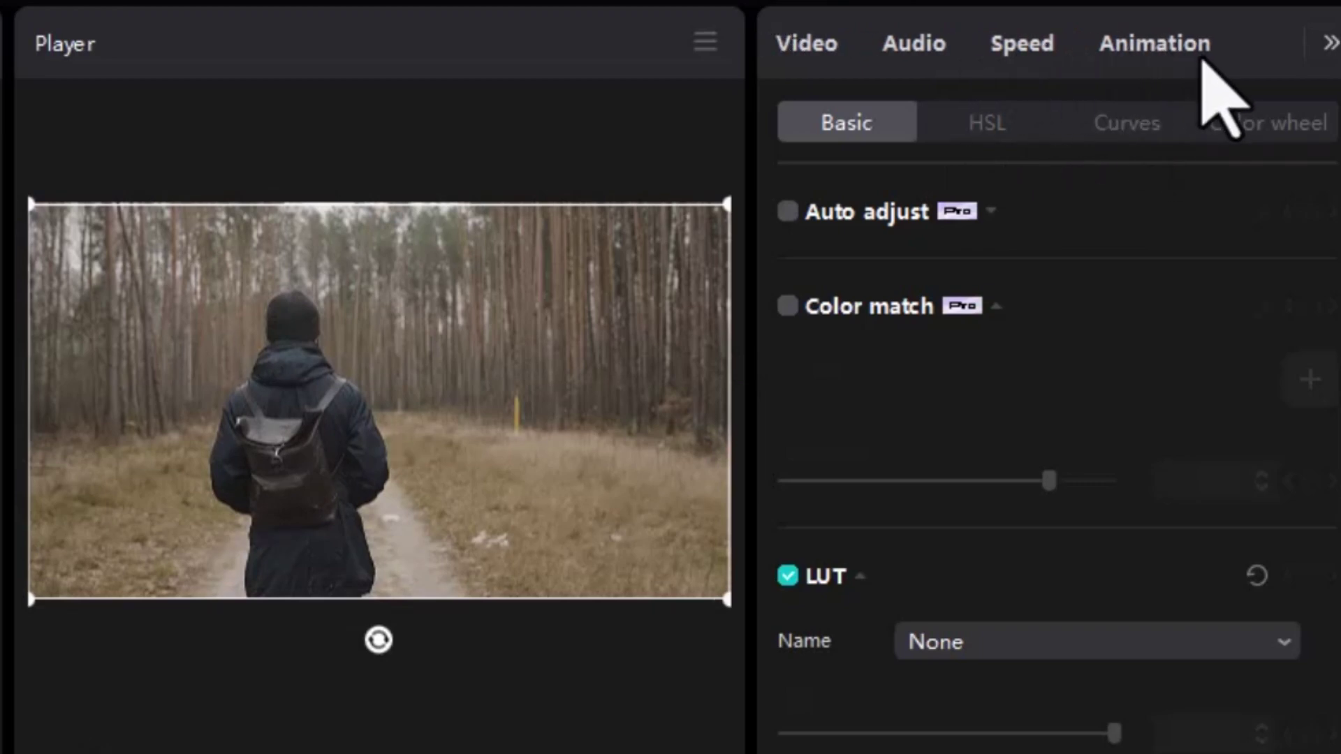
scroll(1177, 54, "down", 5)
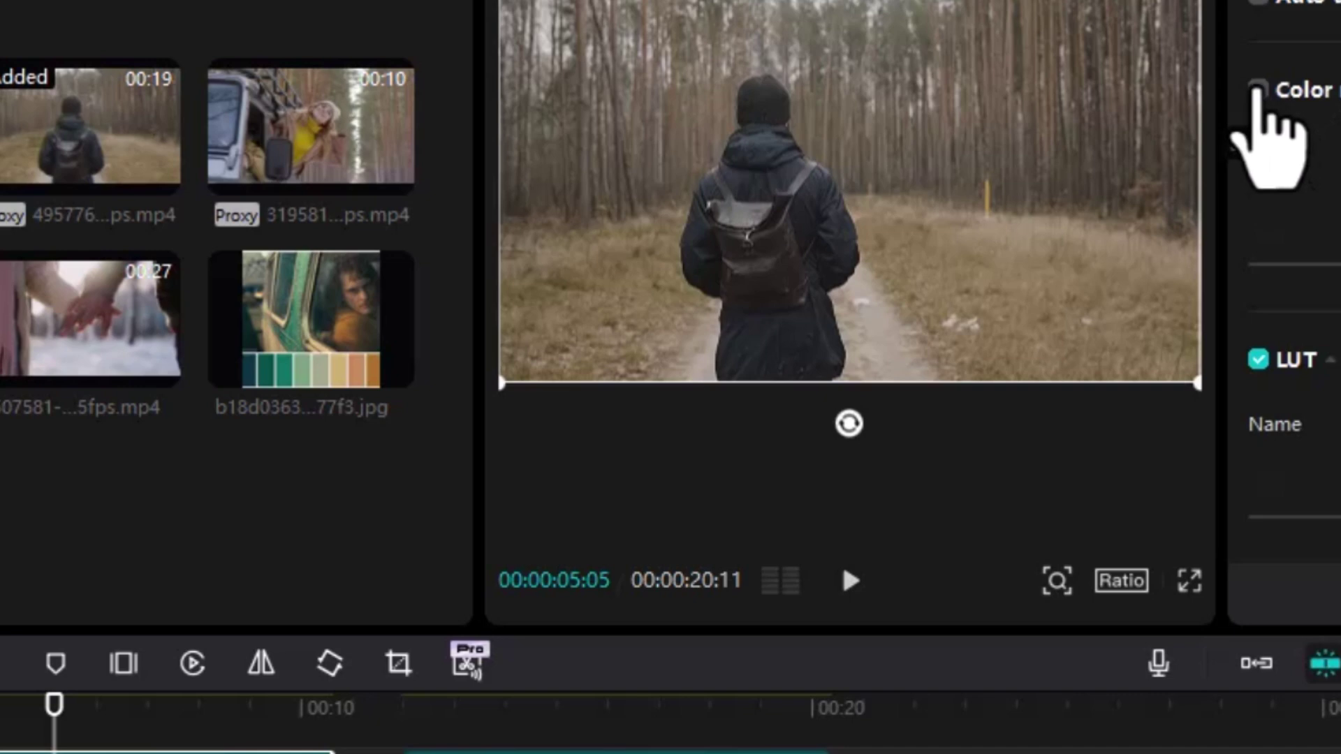
left_click(1257, 89)
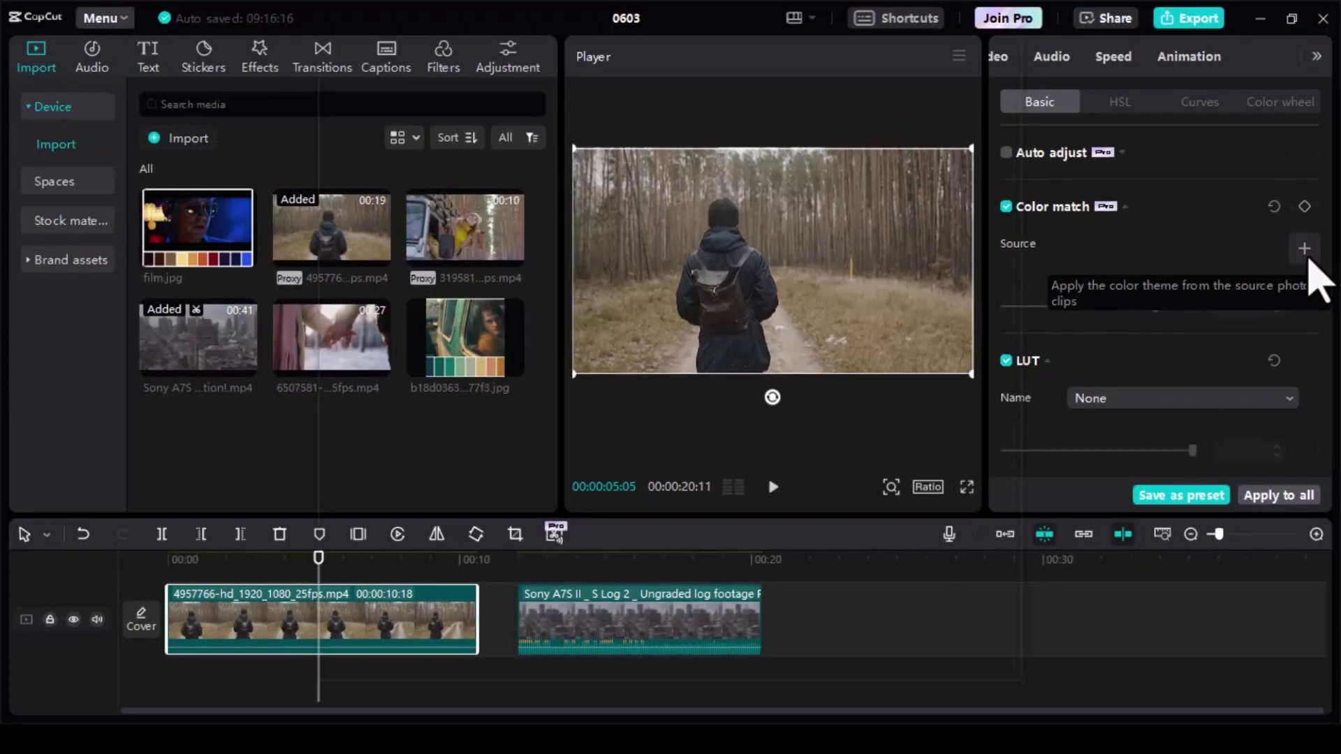
left_click(1303, 250)
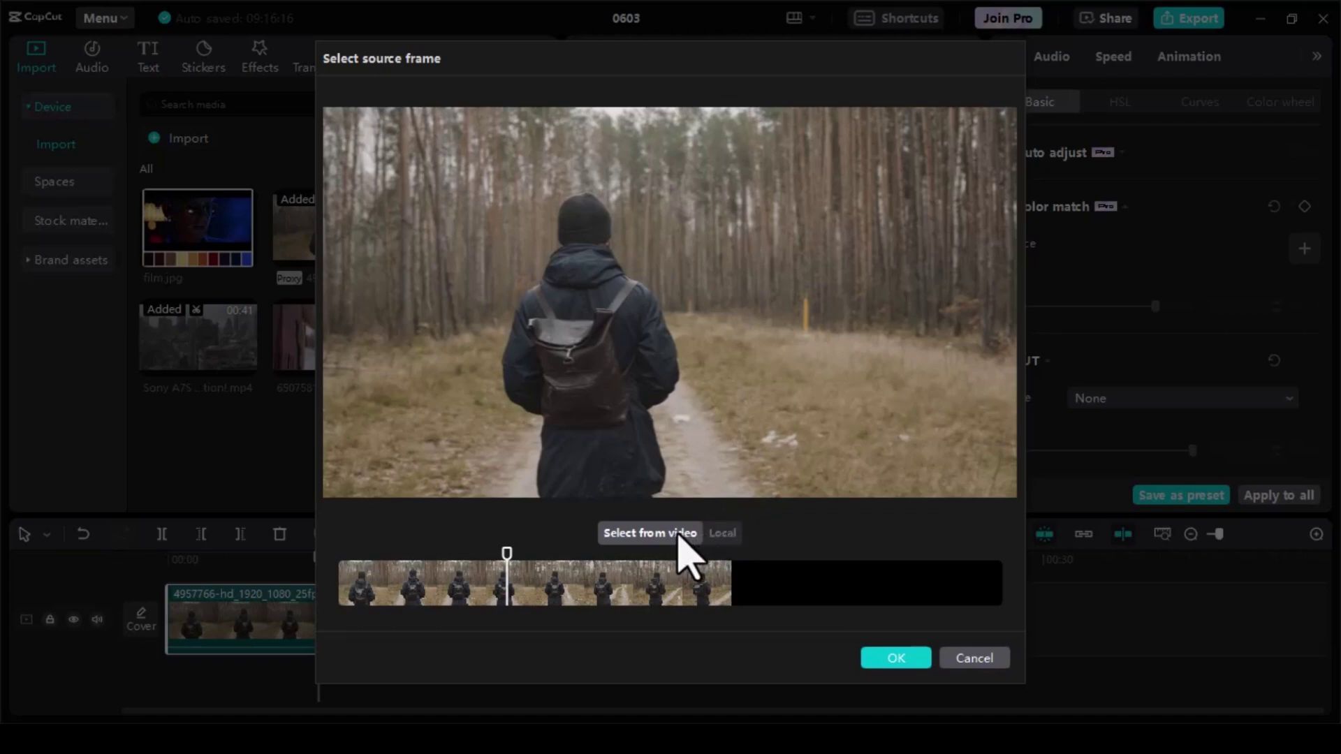
Step: Set the local palette JPG from Downloads as the forest clip's Color match source
left_click(650, 583)
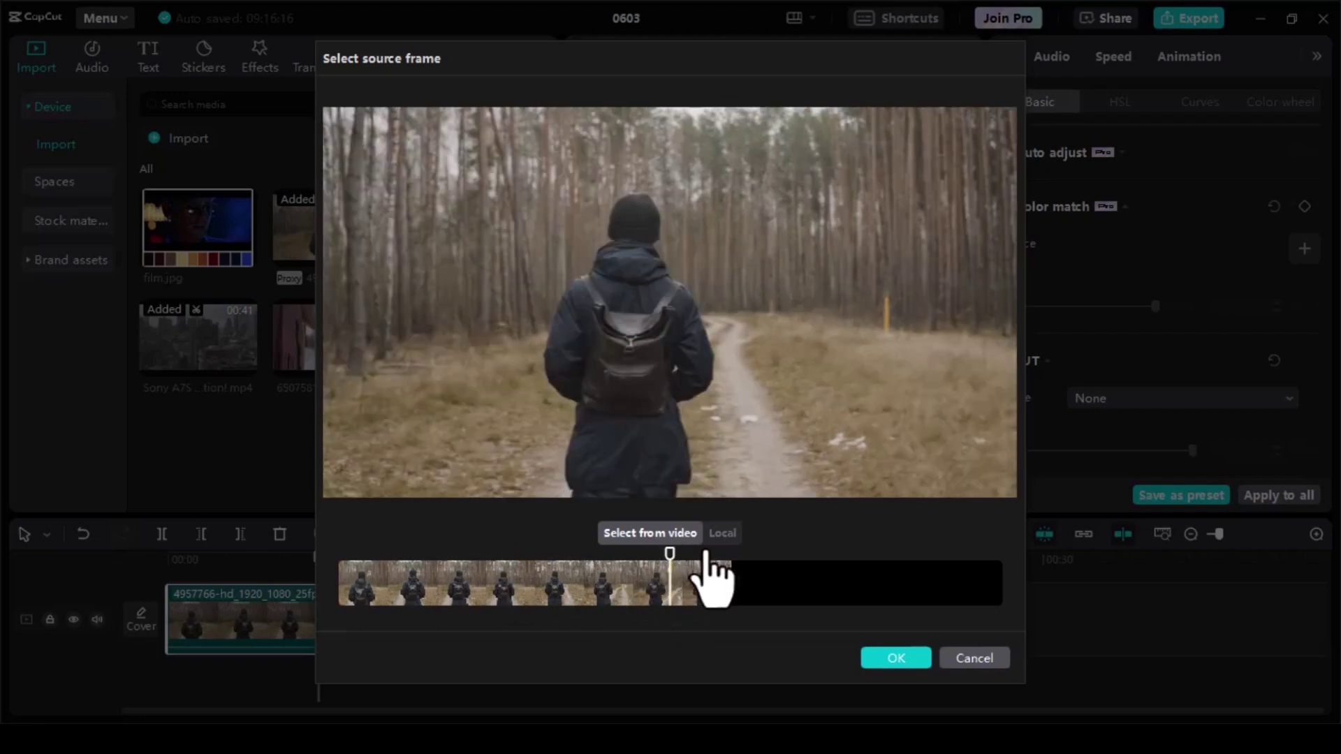
left_click(722, 534)
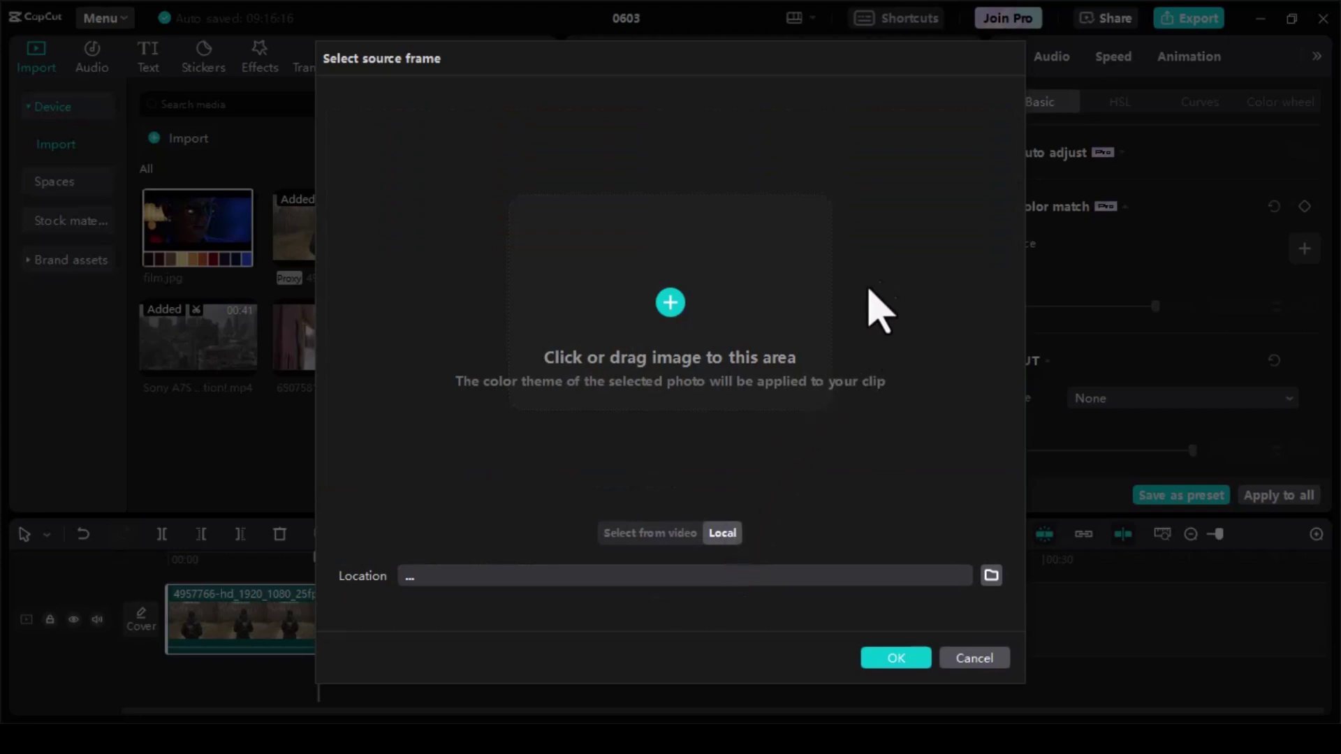
left_click(778, 450)
left_click(572, 234)
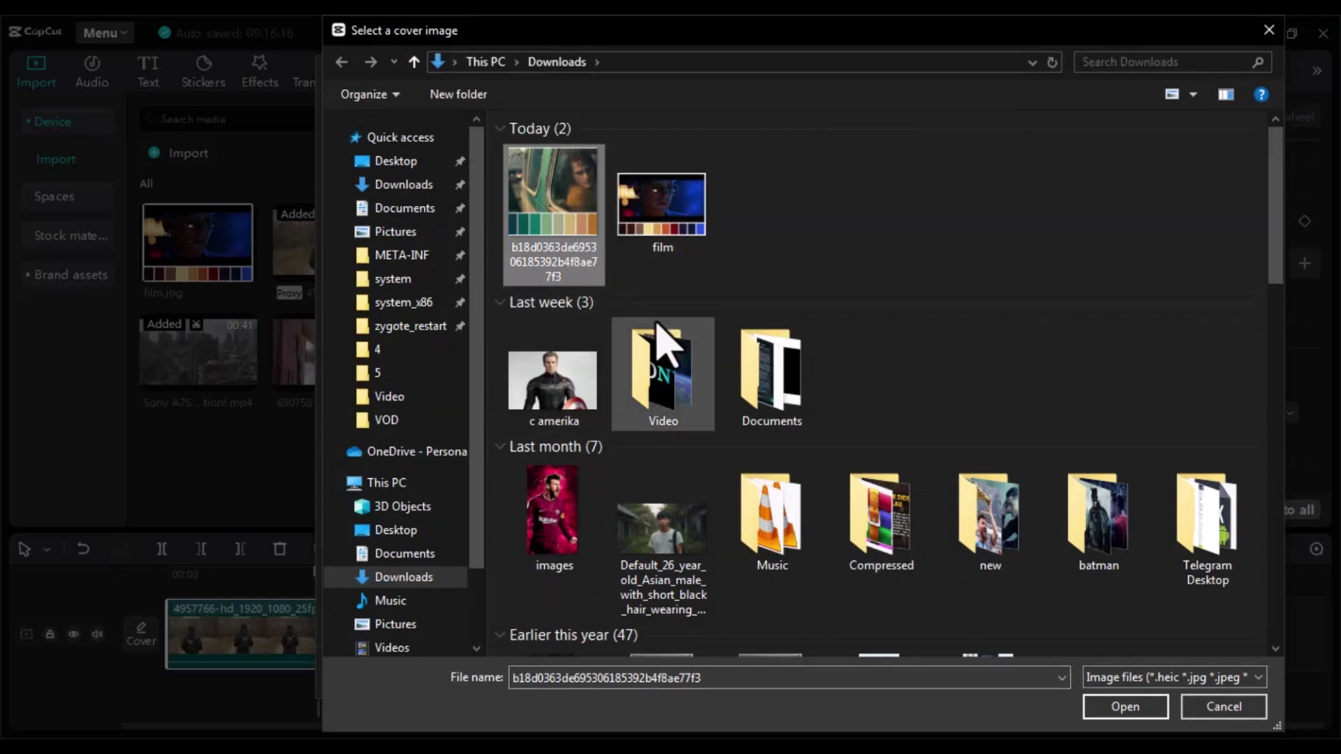
left_click(1161, 715)
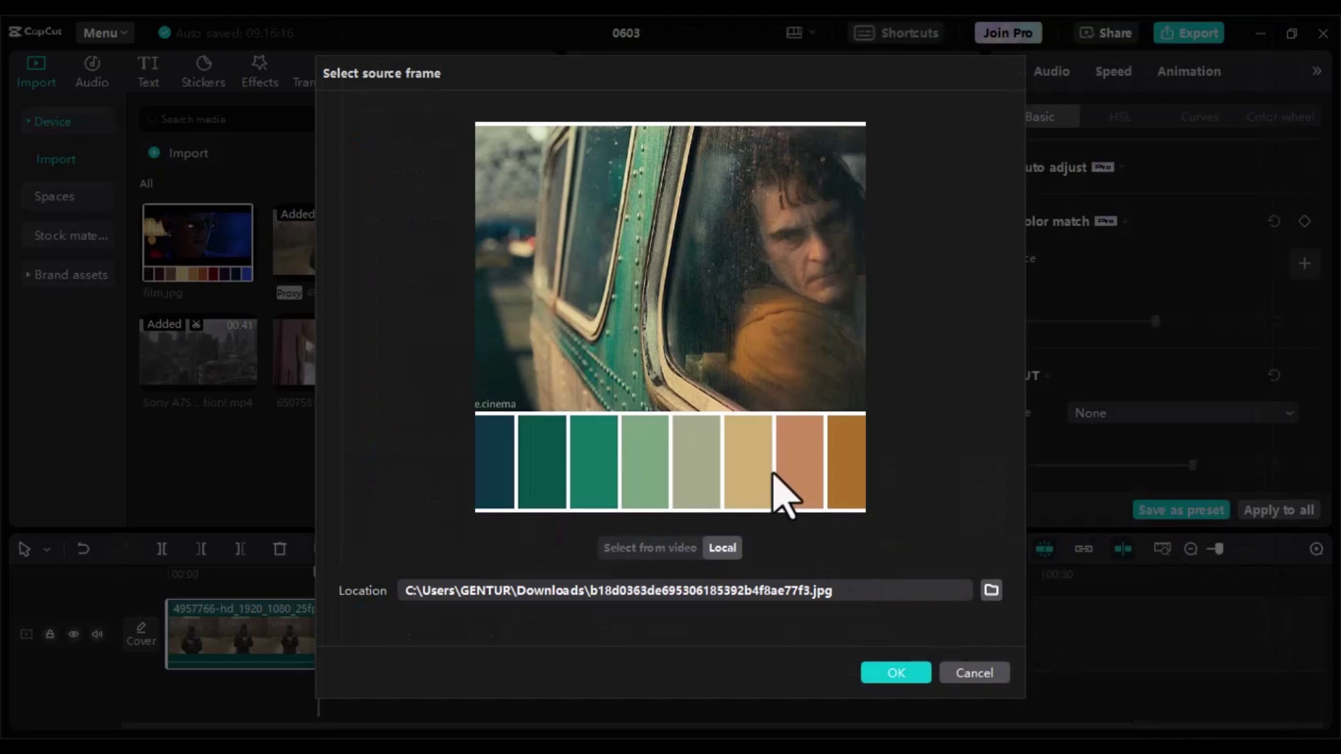
left_click(901, 678)
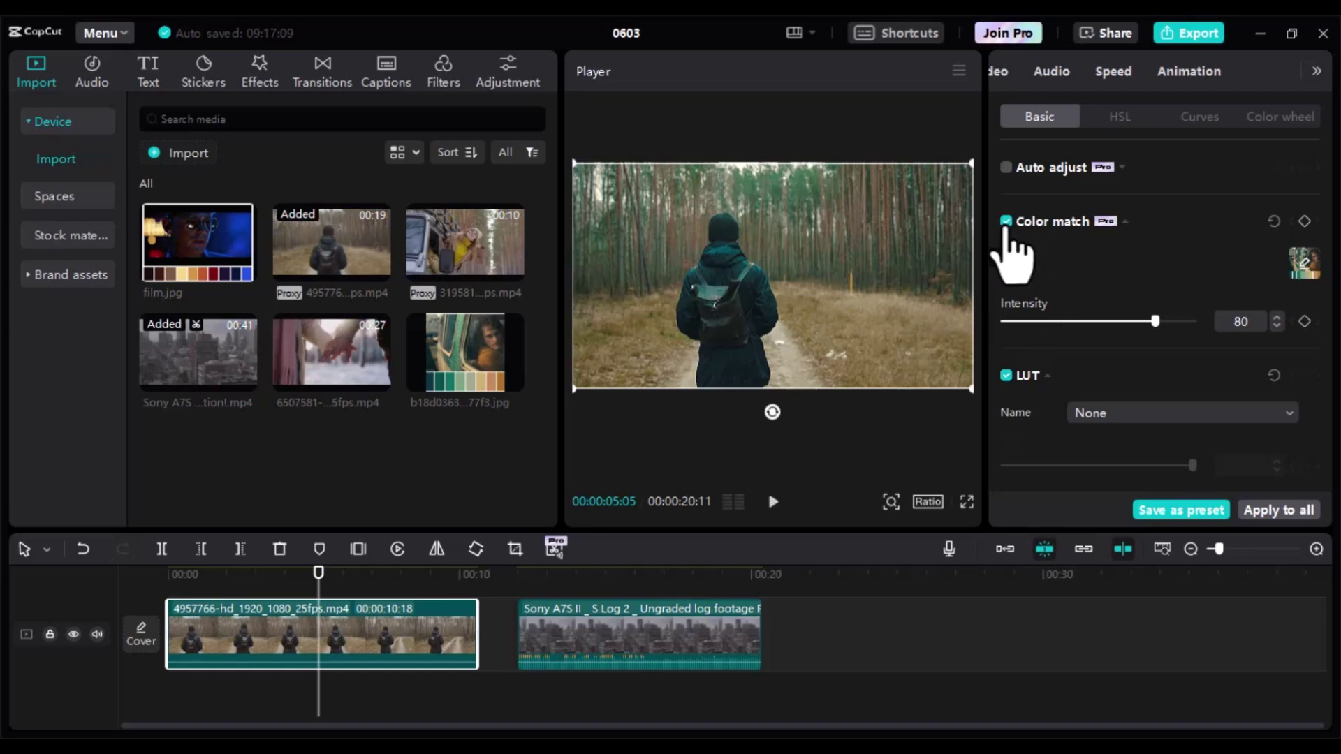
Step: Compare the forest clip with Color match off and on, then set Intensity to 79
left_click(1005, 222)
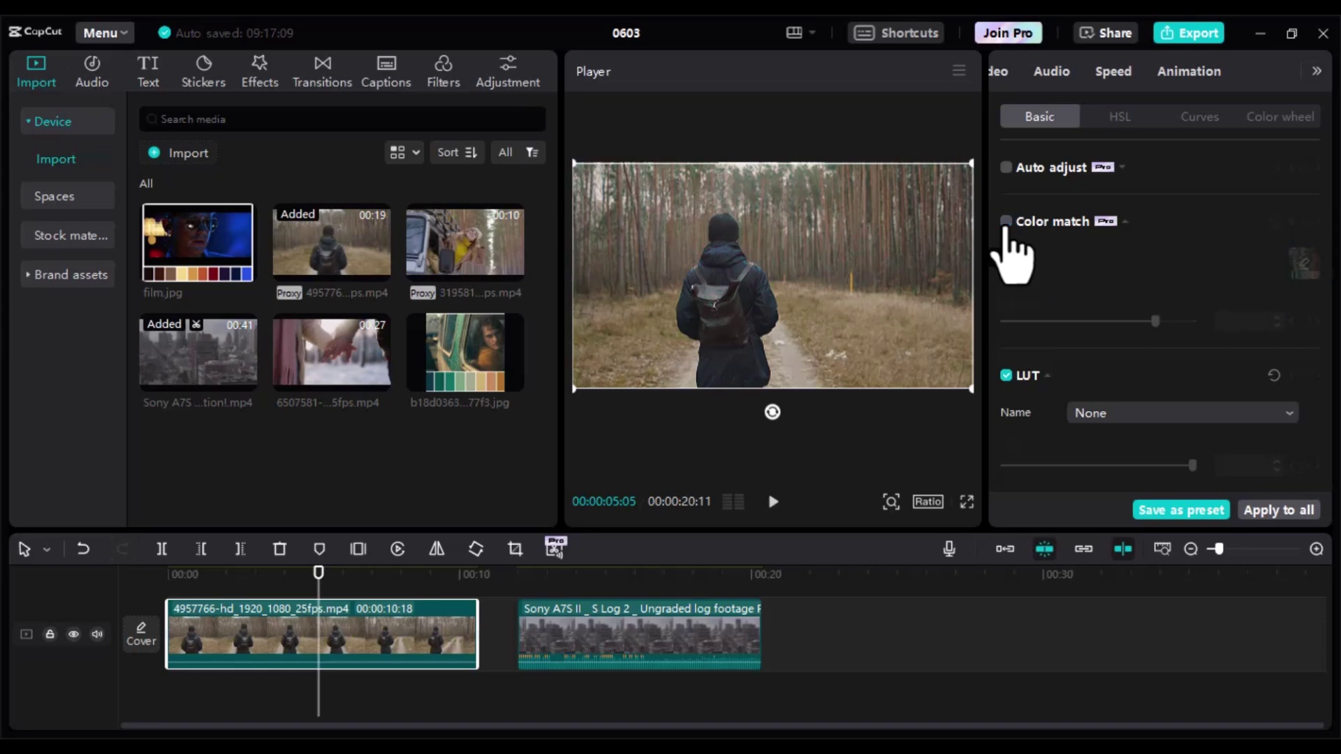
left_click(1006, 222)
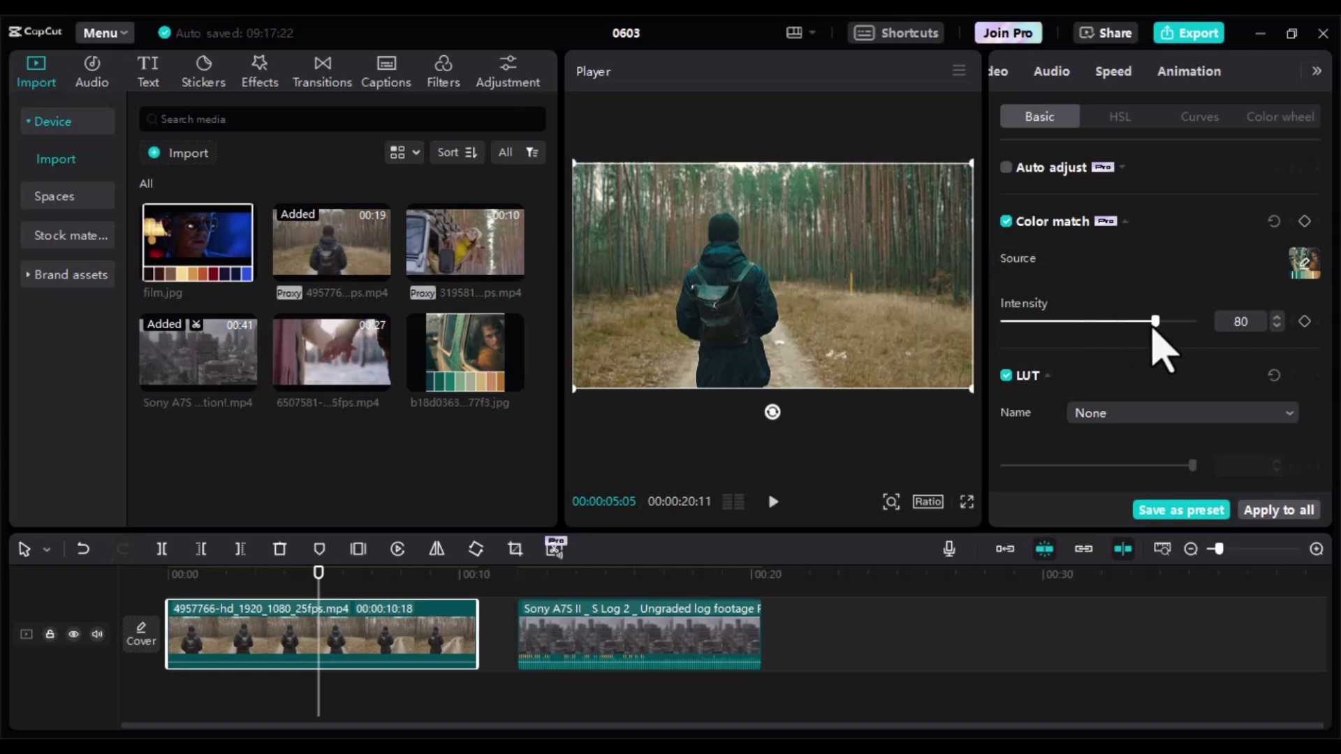
left_click_drag(1156, 321, 1135, 321)
Step: Preview the graded forest clip full screen, then select the Sony city clip
key("ctrl+shift+f")
key("space")
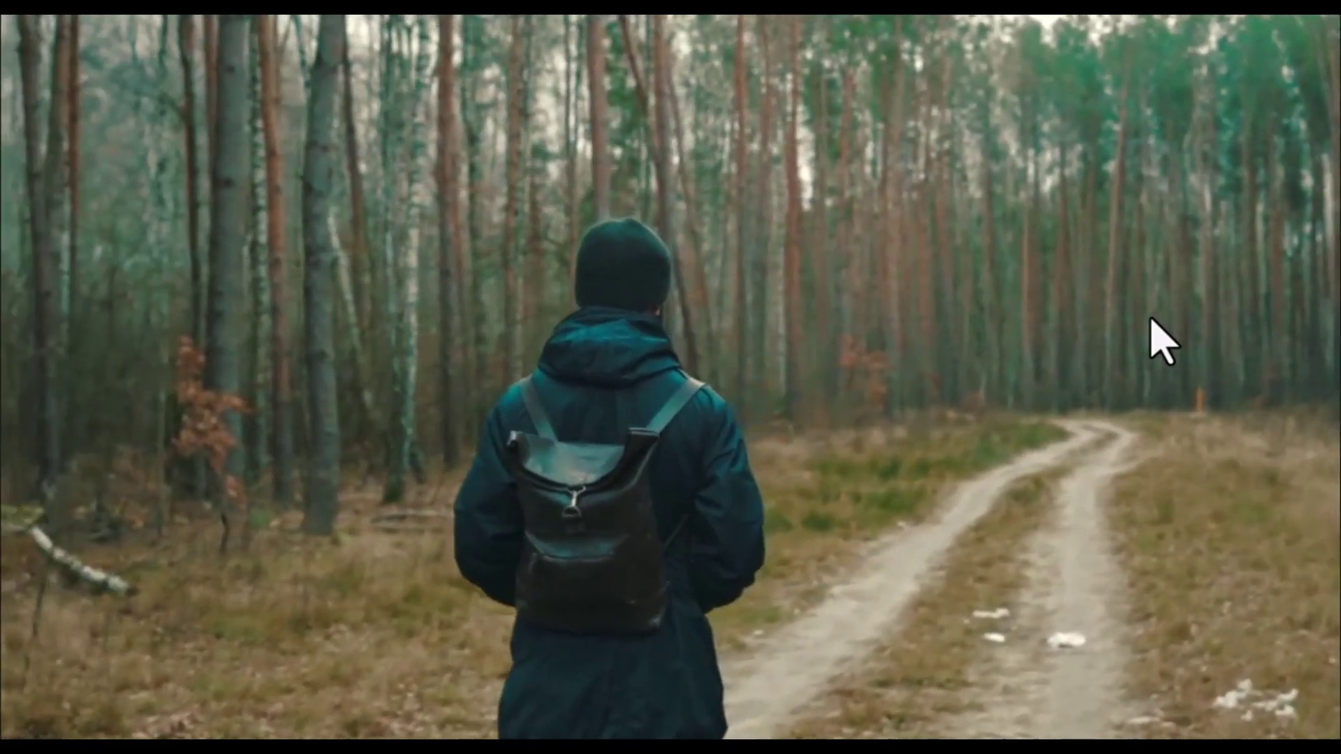
key("Escape")
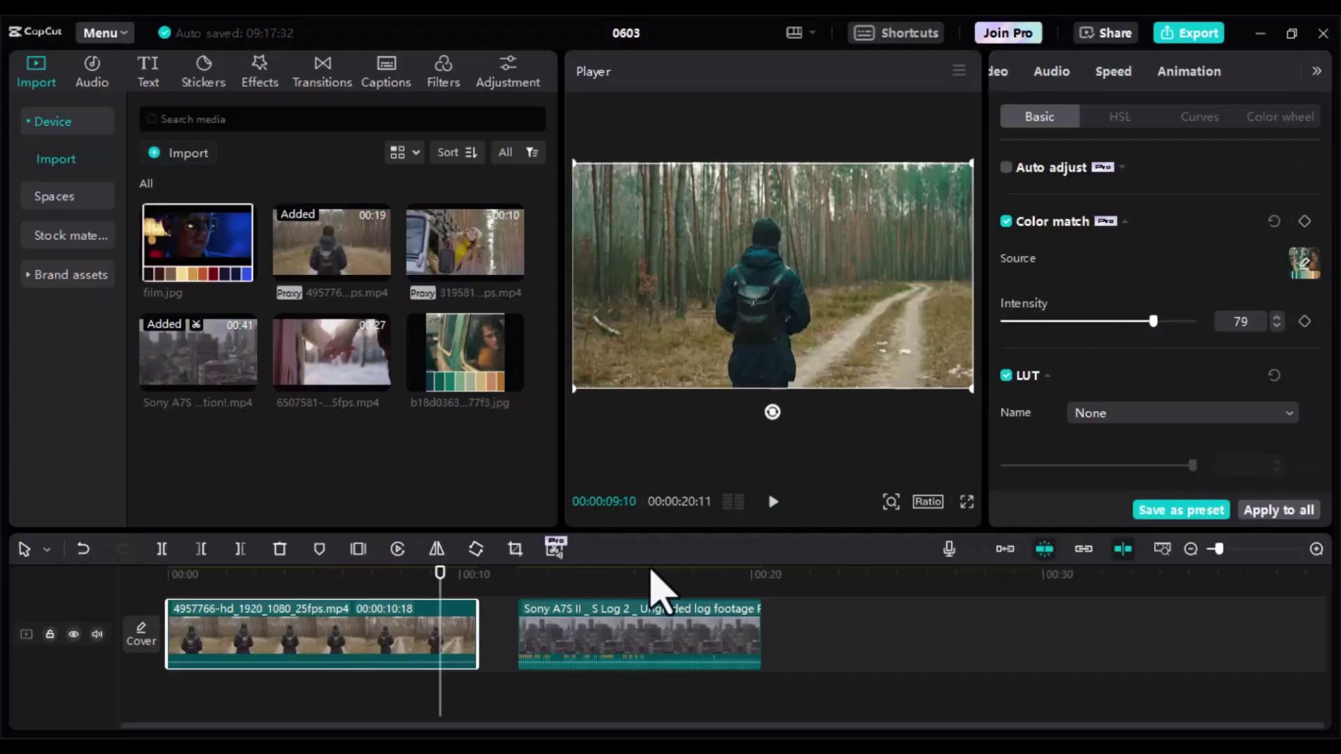
left_click(625, 590)
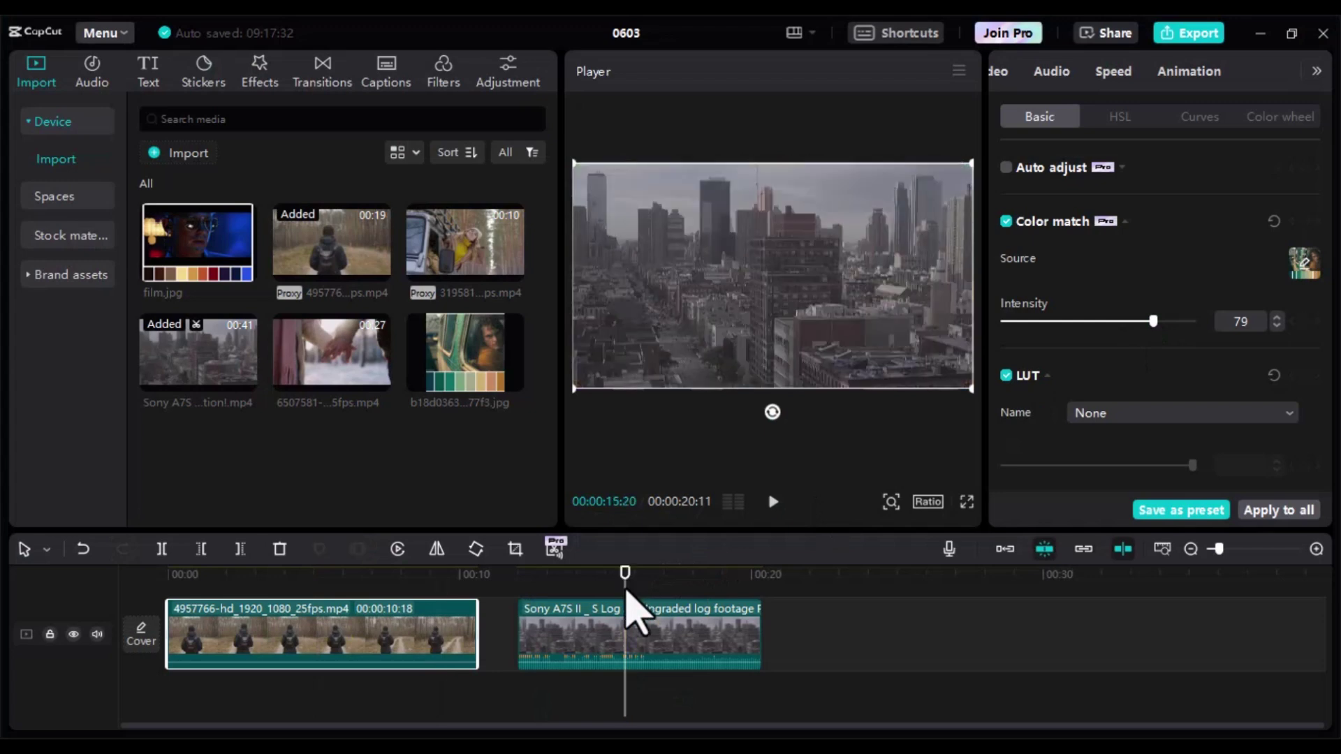
left_click(650, 644)
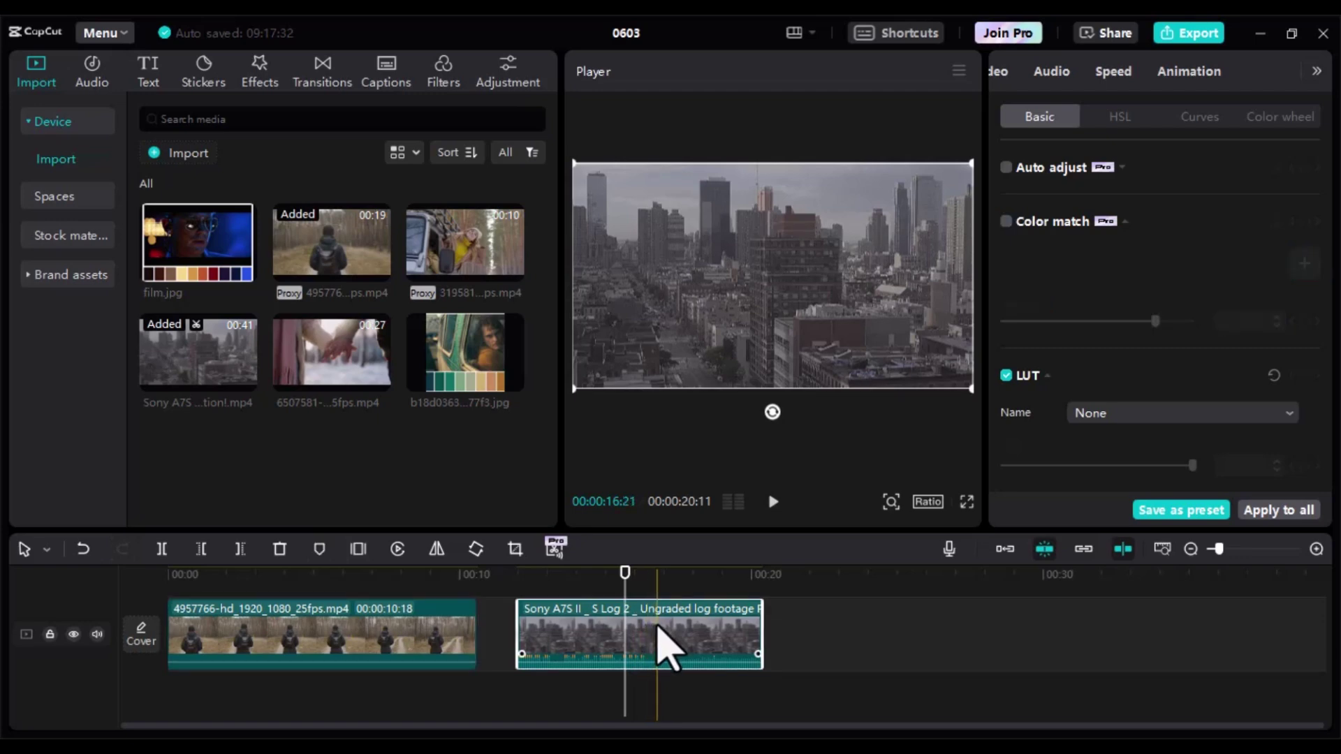
Step: Turn on Color match for the Sony clip, using a forest clip frame as source
left_click(1006, 222)
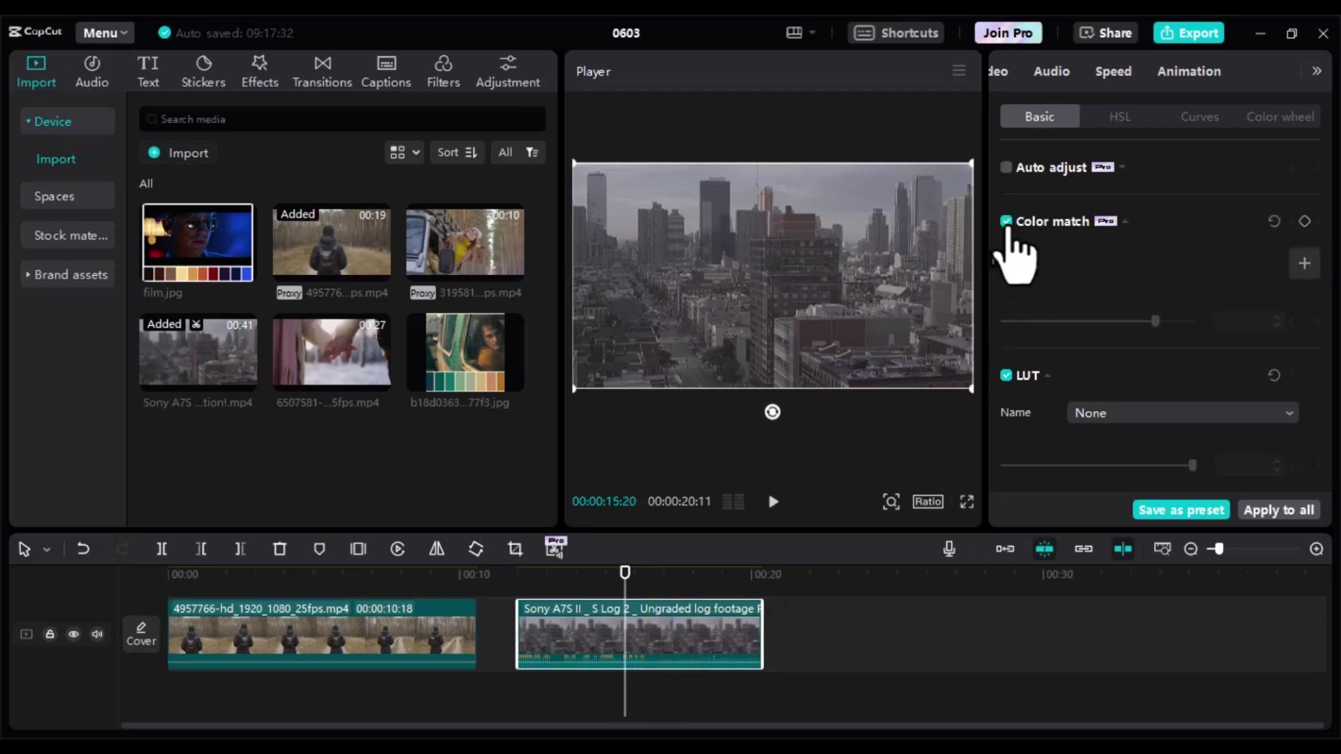
left_click(1303, 267)
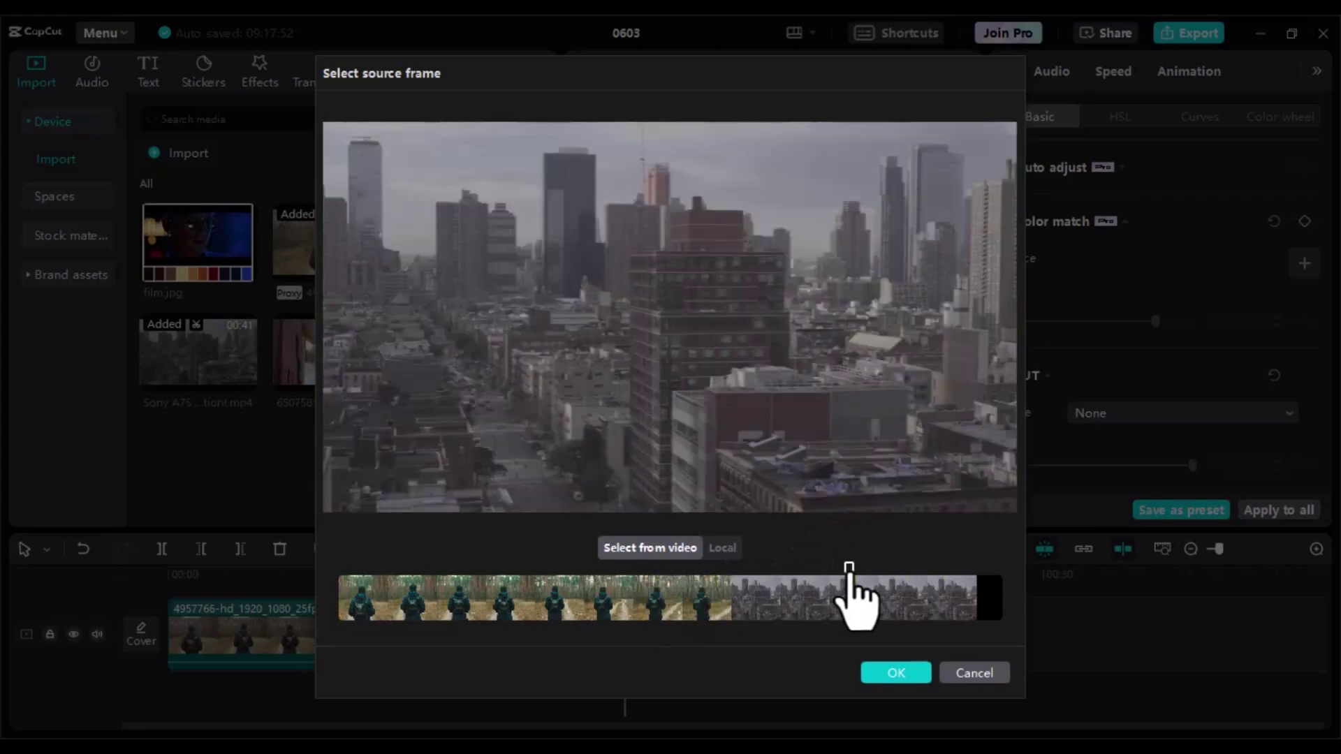
mouse_move(826, 581)
left_mouse_down()
mouse_move(569, 577)
mouse_move(573, 590)
left_mouse_up()
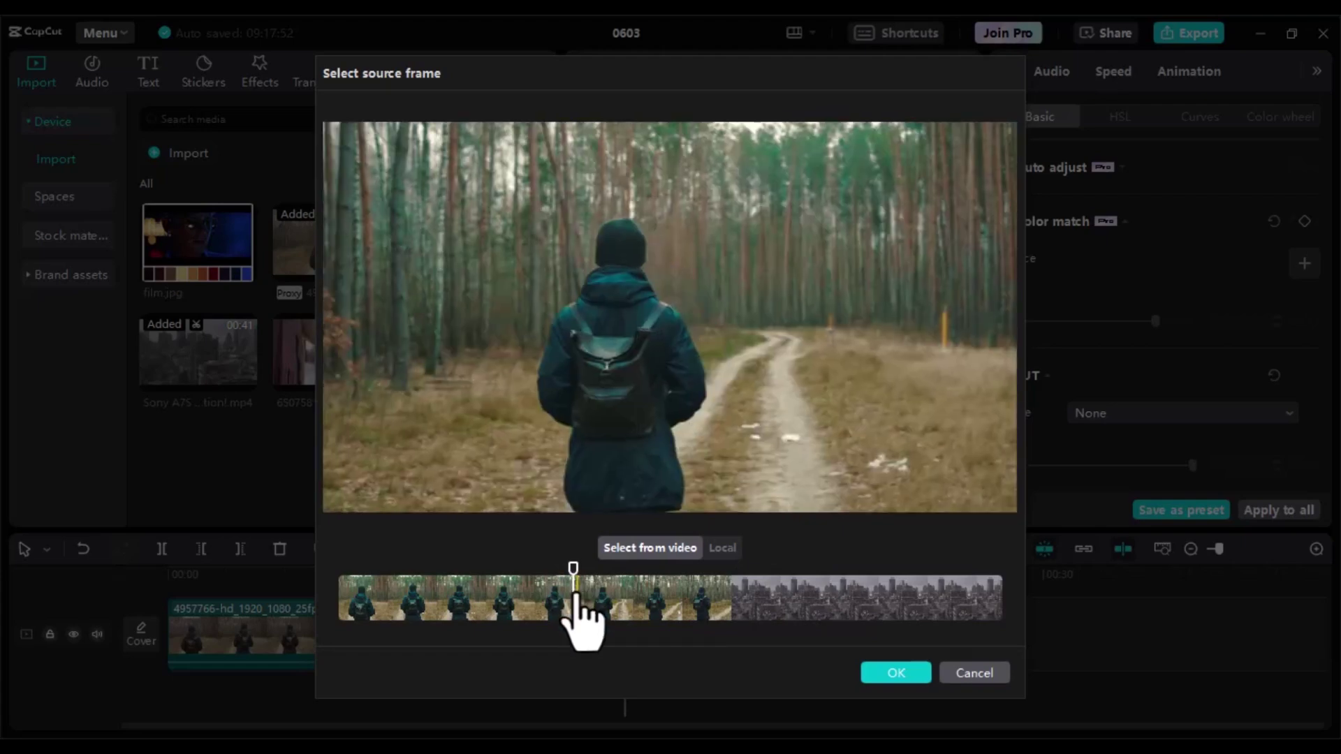
left_click(907, 676)
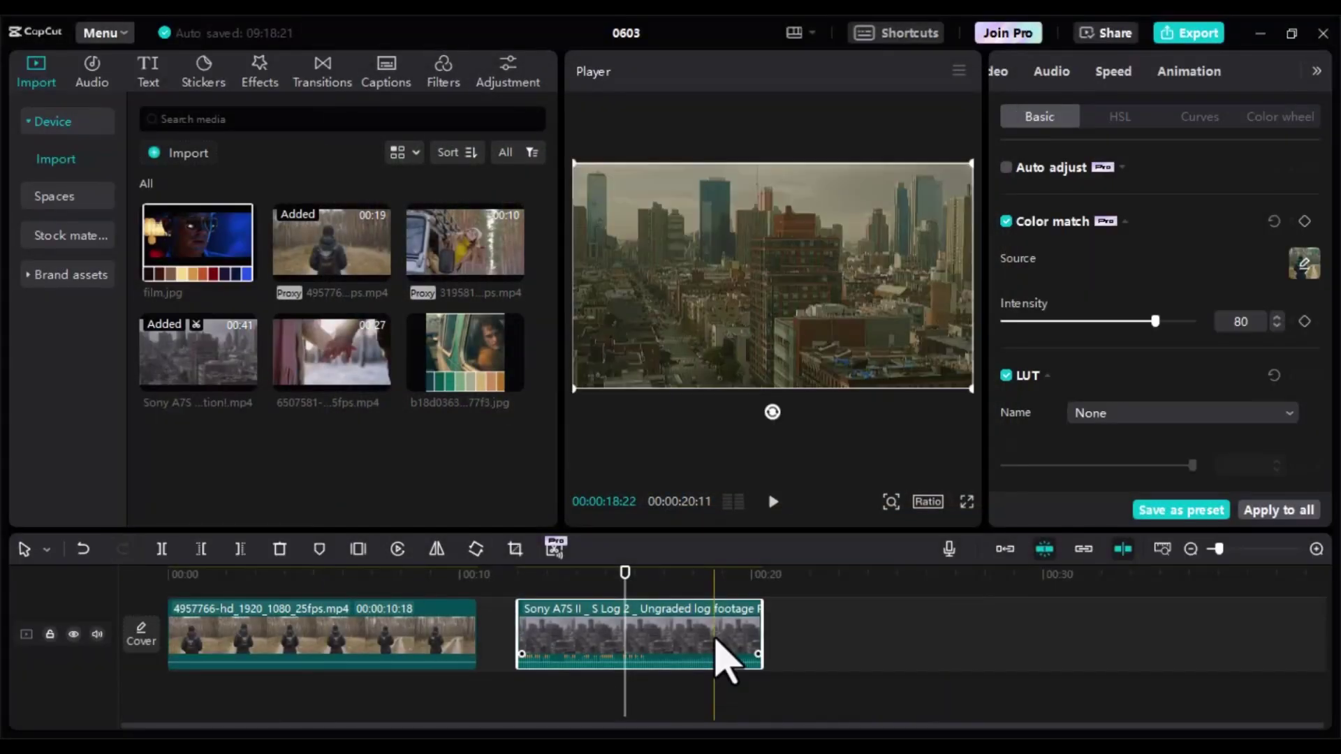
Step: Preview the warmer city grade full screen against the forest clip, then deselect it
left_click(404, 641)
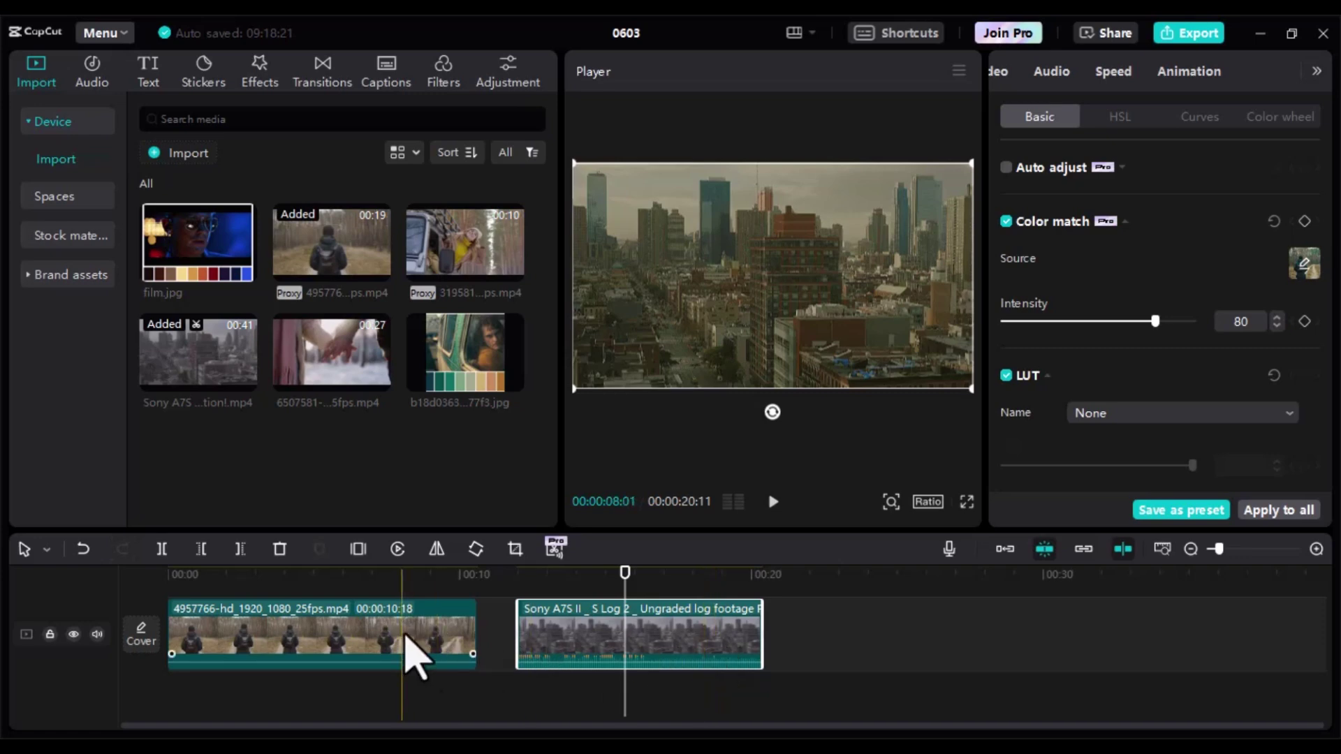
left_click(595, 579)
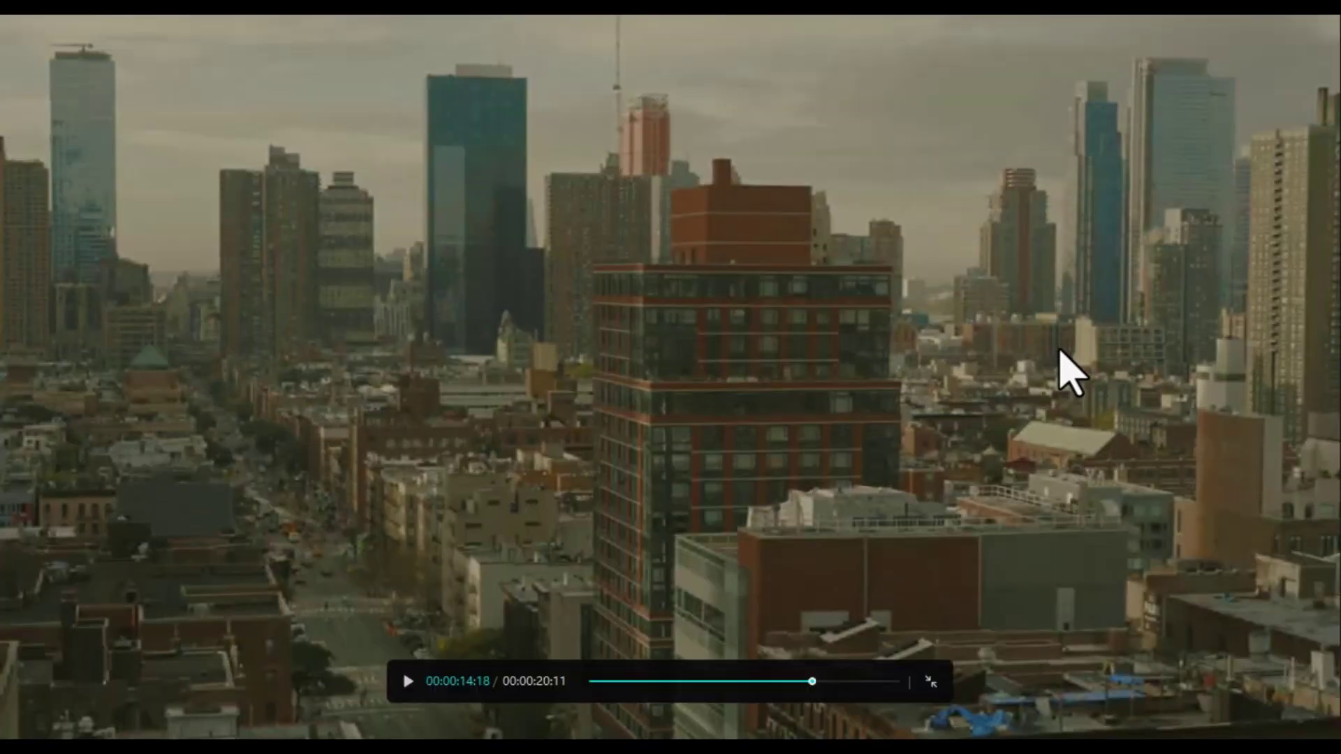
key("Escape")
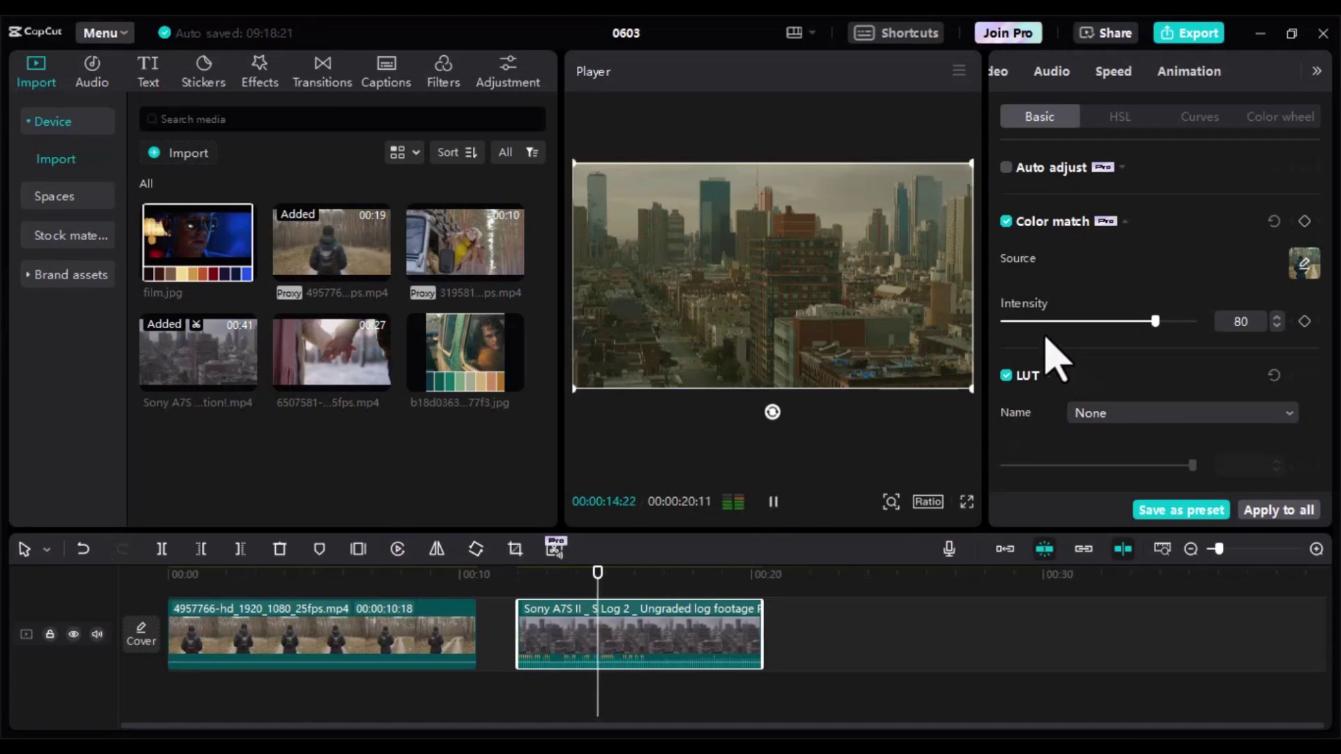
key("space")
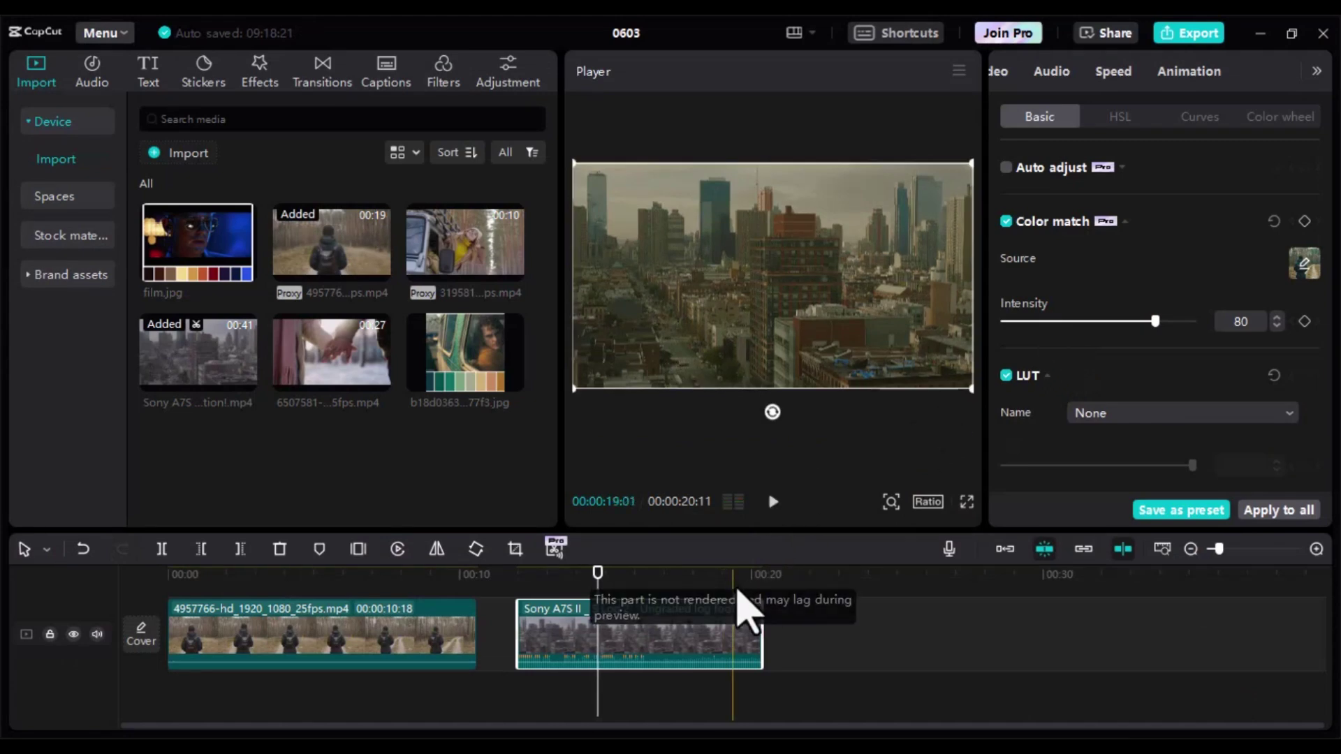
left_click(790, 624)
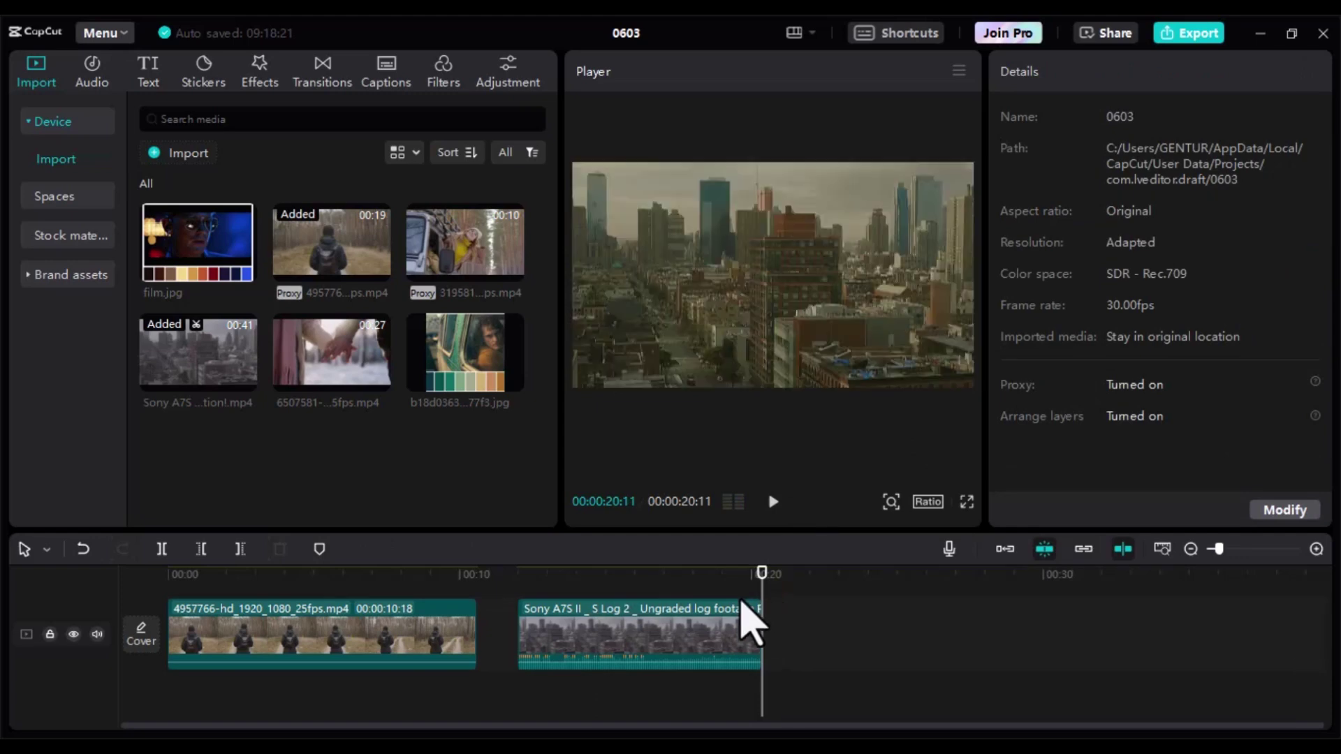
left_click(678, 586)
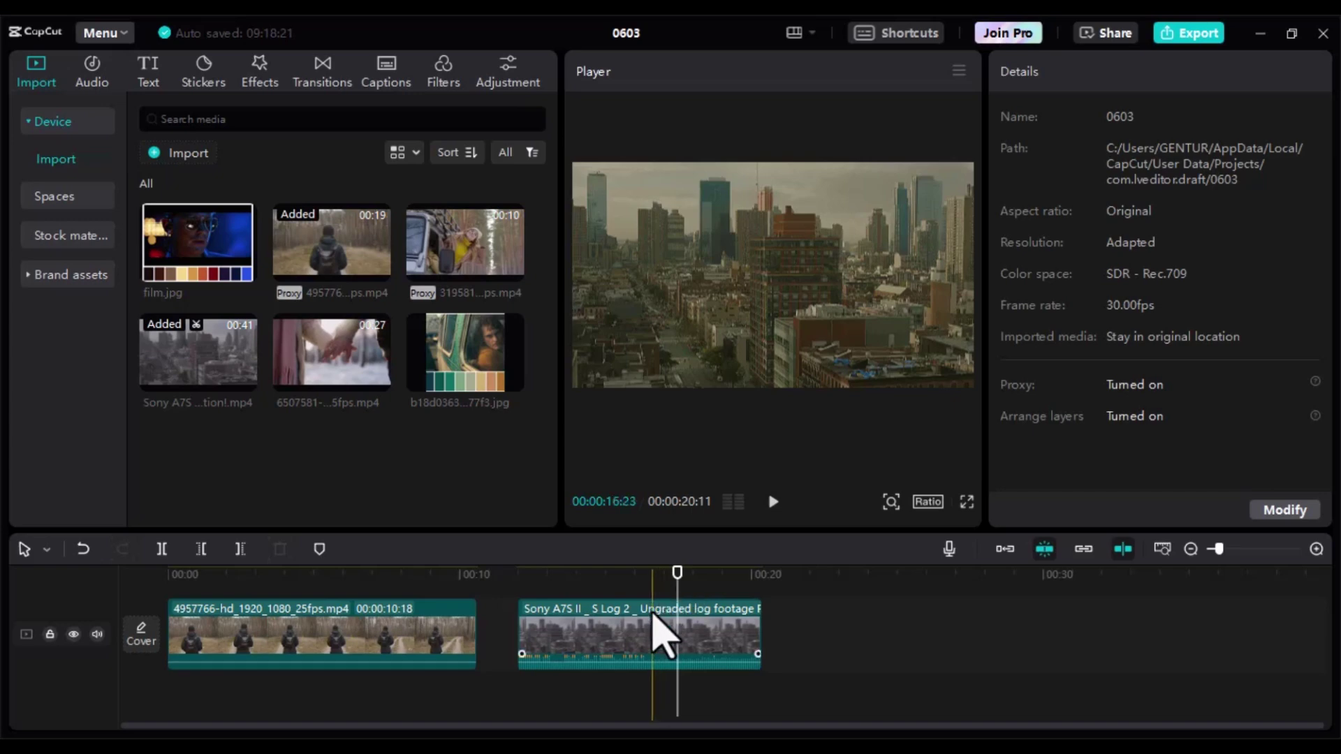
Step: Select the forest walker, car and hand-holding library clips and drag them after the Sony clip
left_click_drag(619, 643, 590, 650)
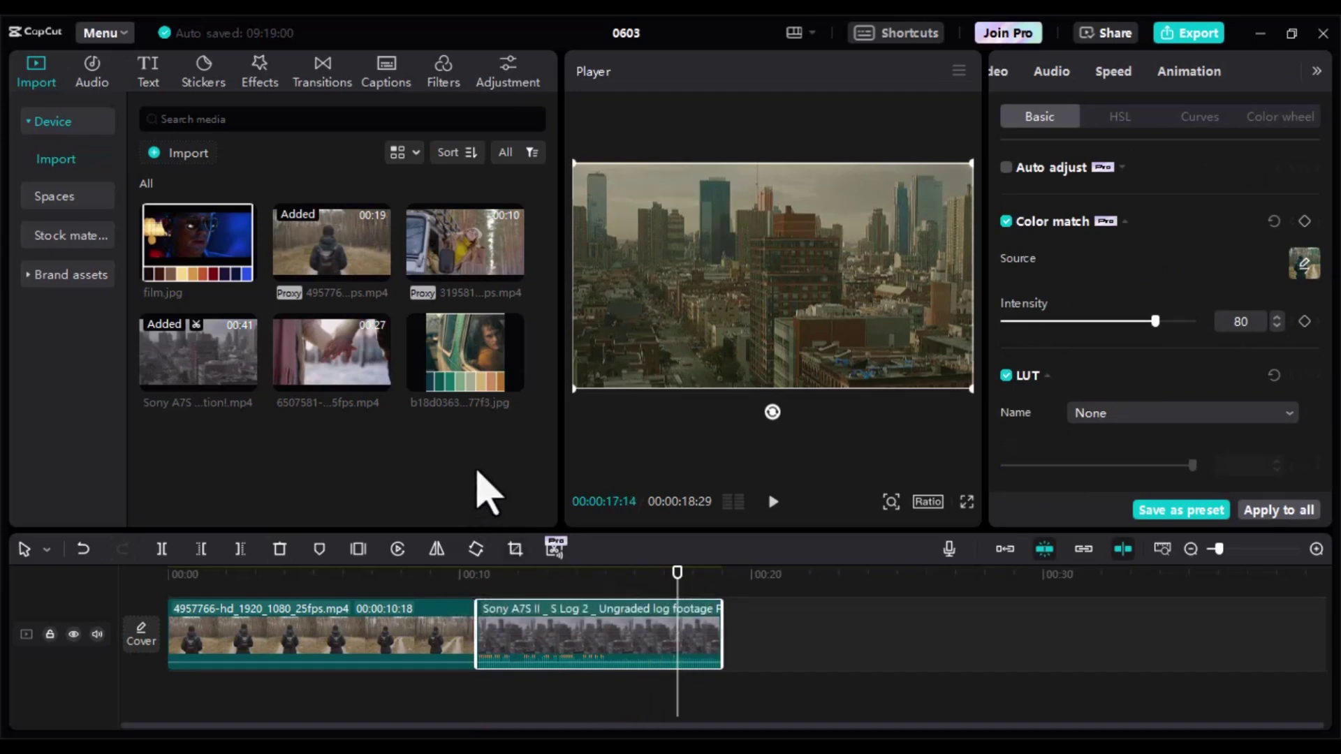
left_click(771, 651)
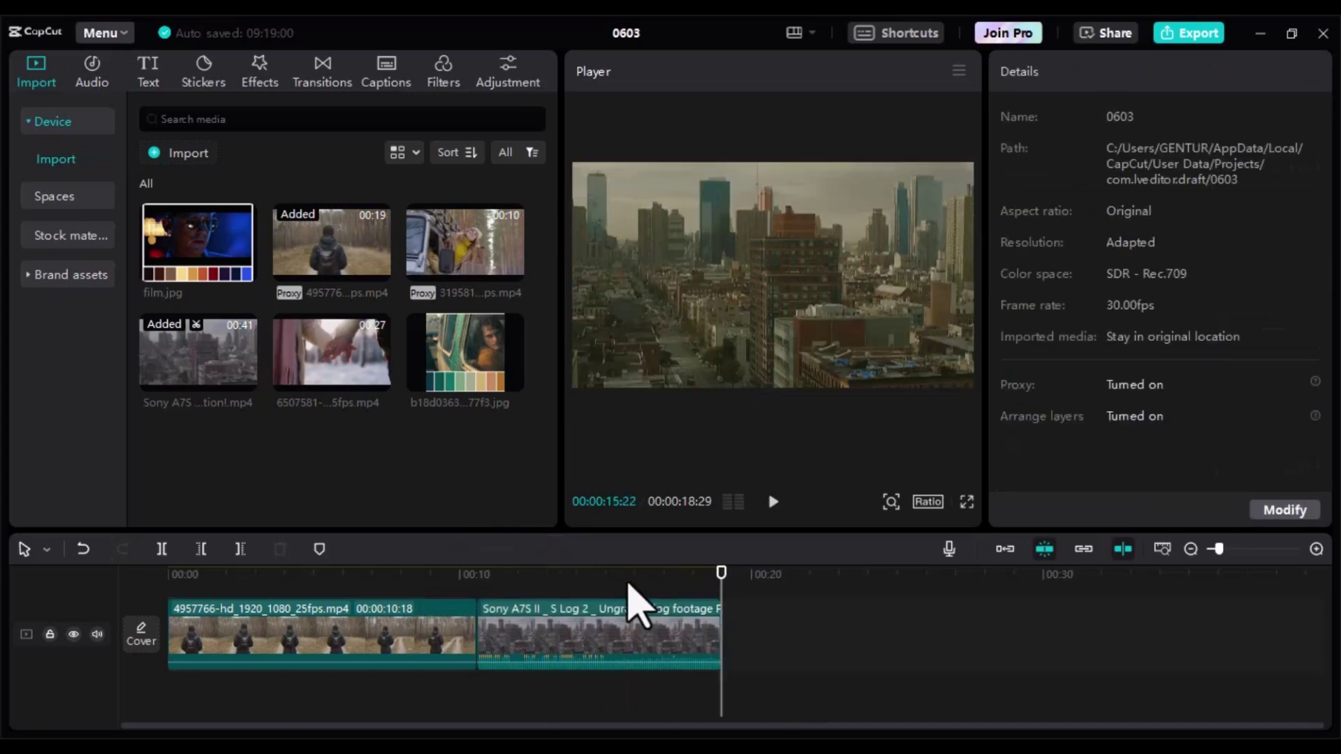
left_click(628, 585)
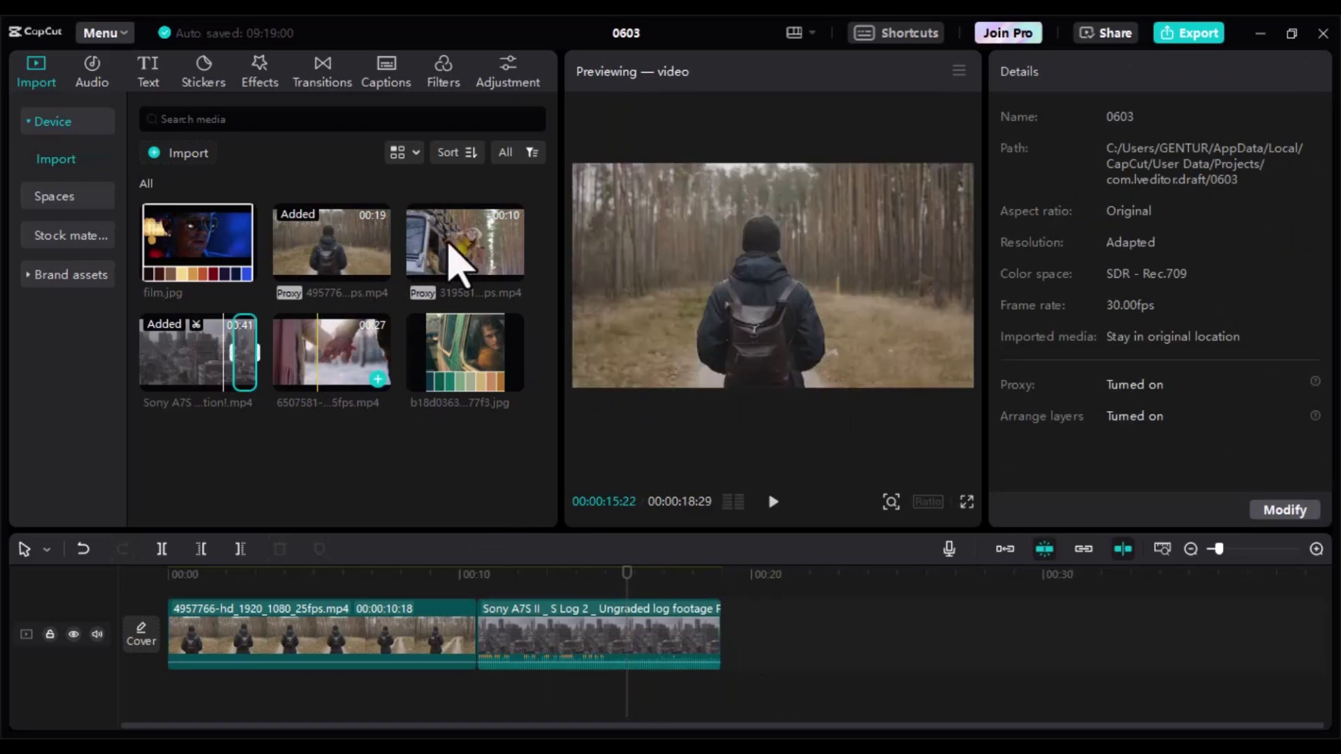
left_click(361, 255)
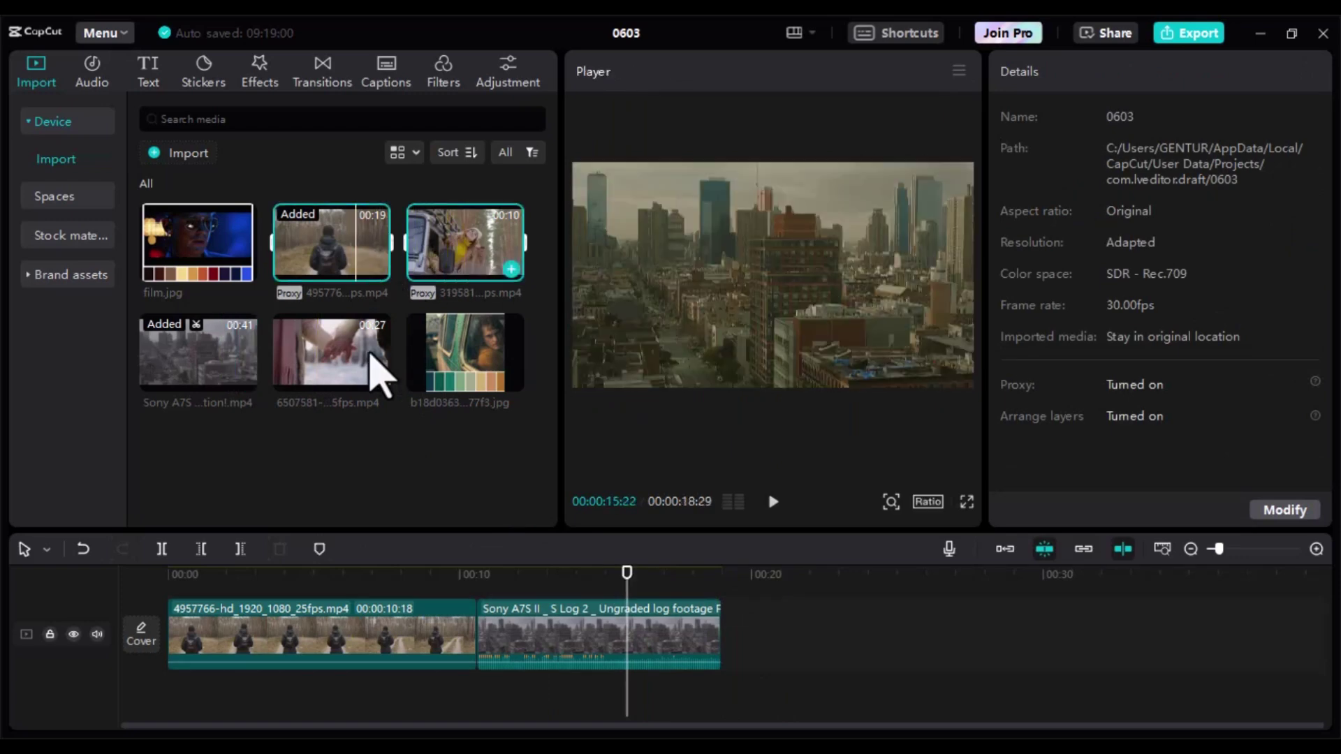
left_click(372, 341)
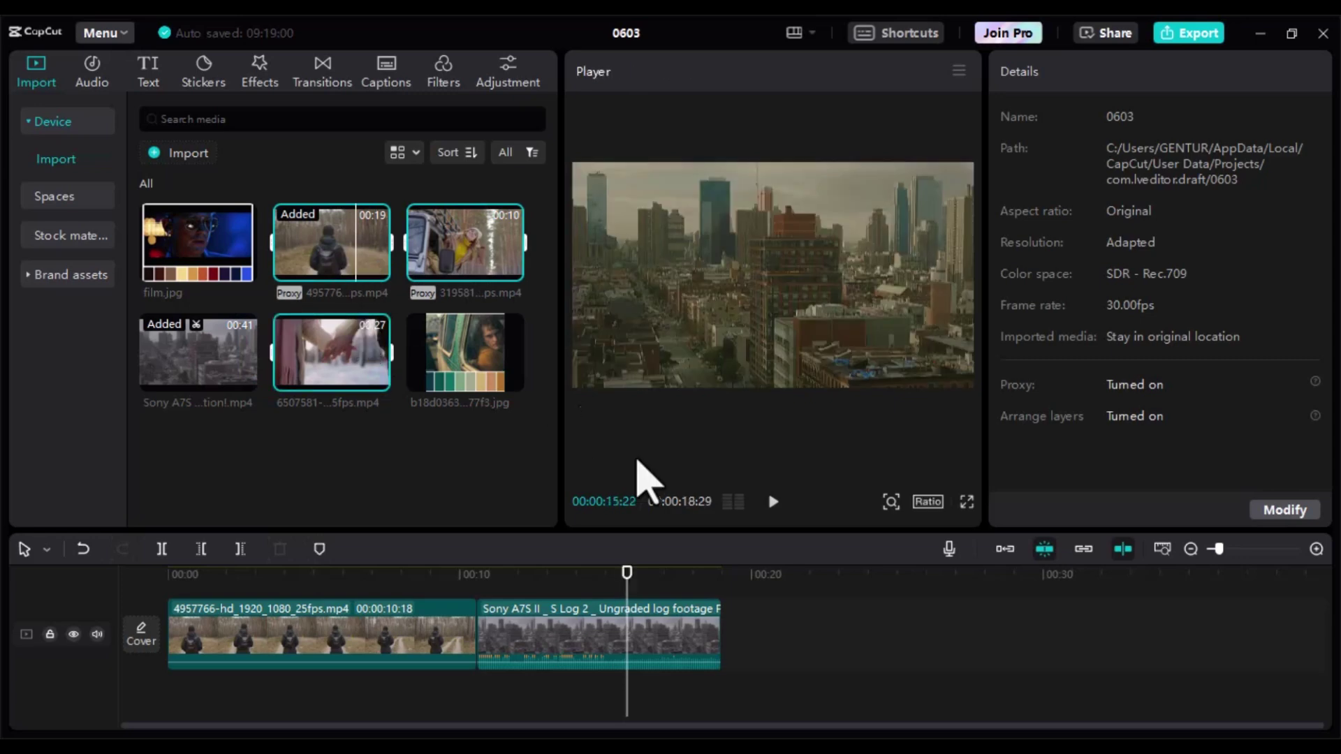
left_click_drag(637, 461, 845, 634)
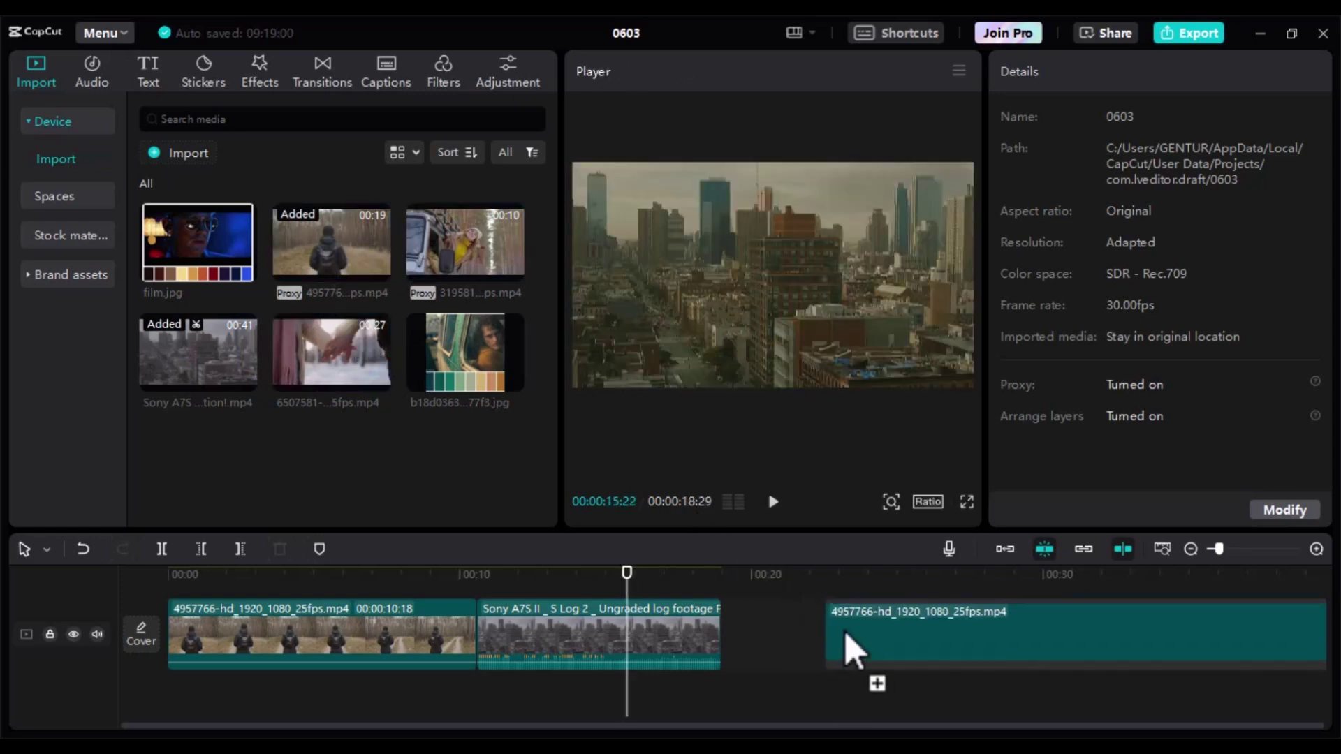
Step: Drop the three clips at the end of the track and zoom the timeline out
left_click_drag(847, 630, 847, 630)
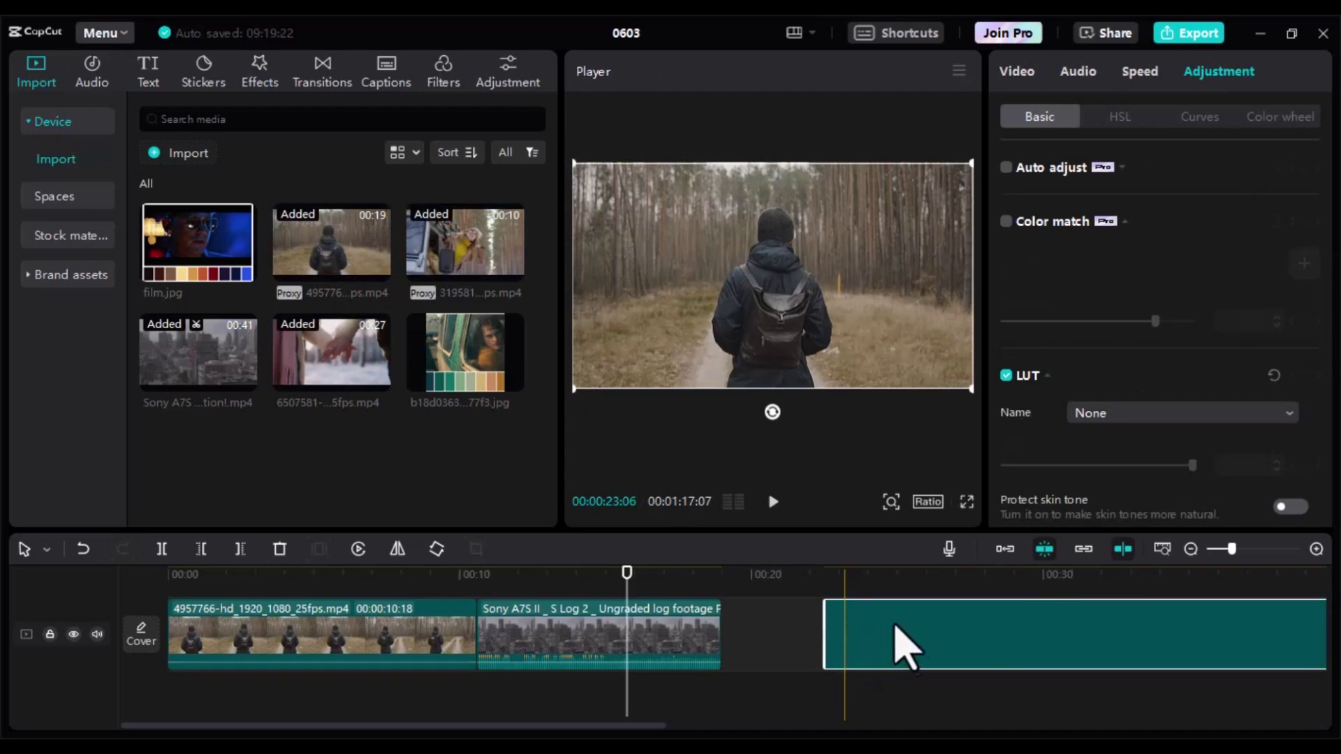
scroll(901, 653, "down", 2)
scroll(891, 653, "down", 2)
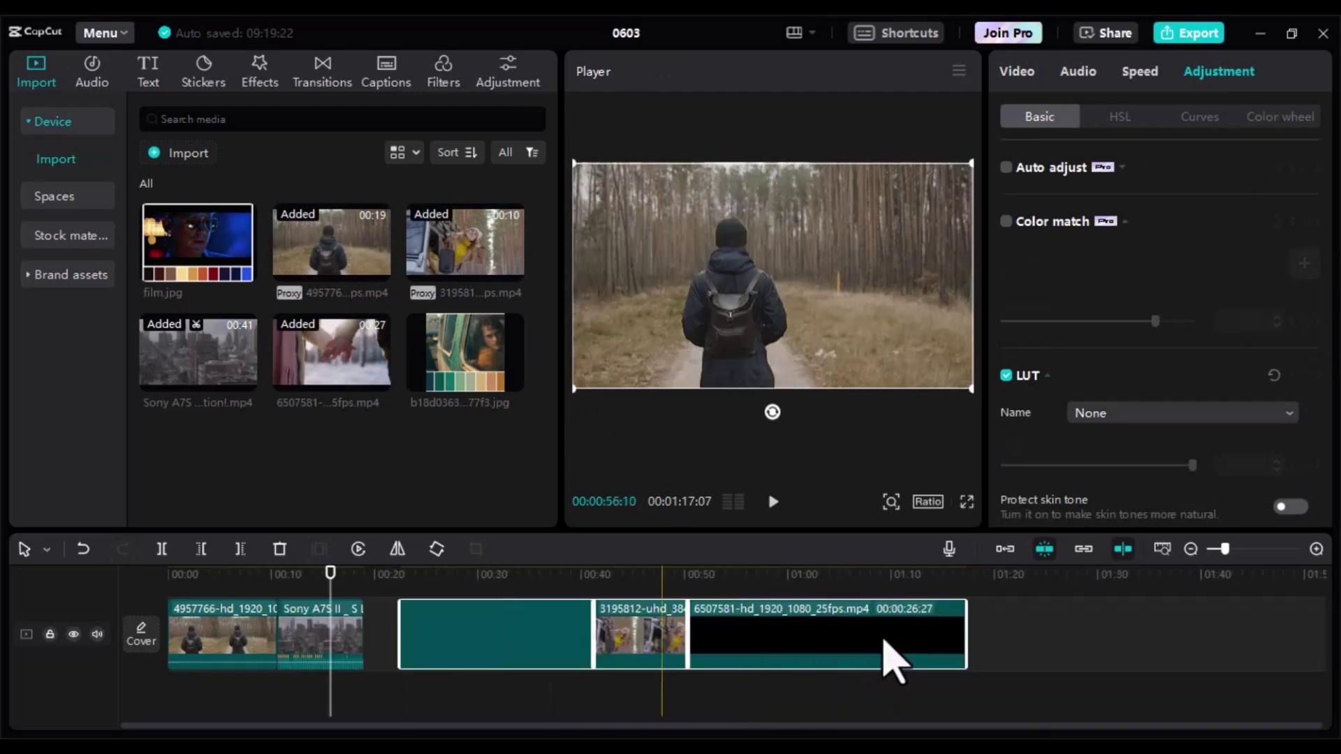
left_click(653, 715)
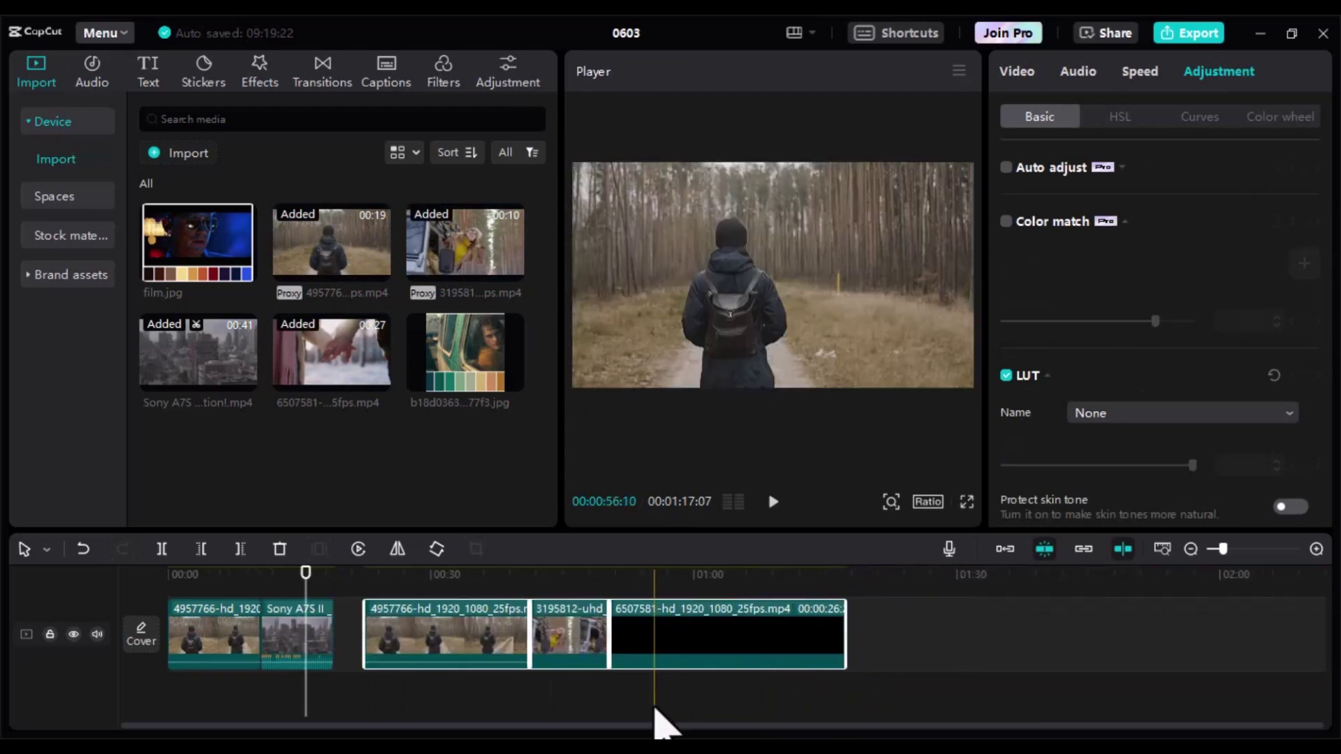
left_click(500, 576)
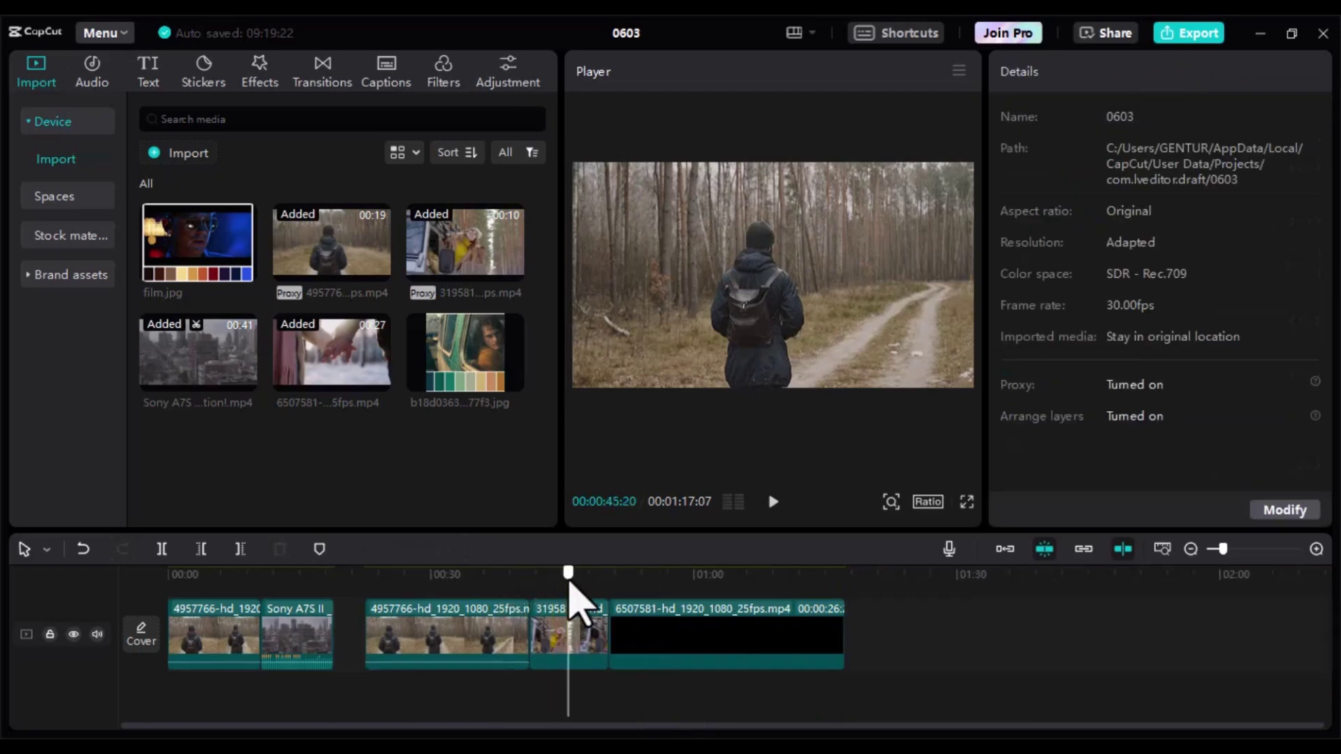
Step: Preview the hand-holding and second forest walker clips, then select the forest walker clip
left_click(656, 581)
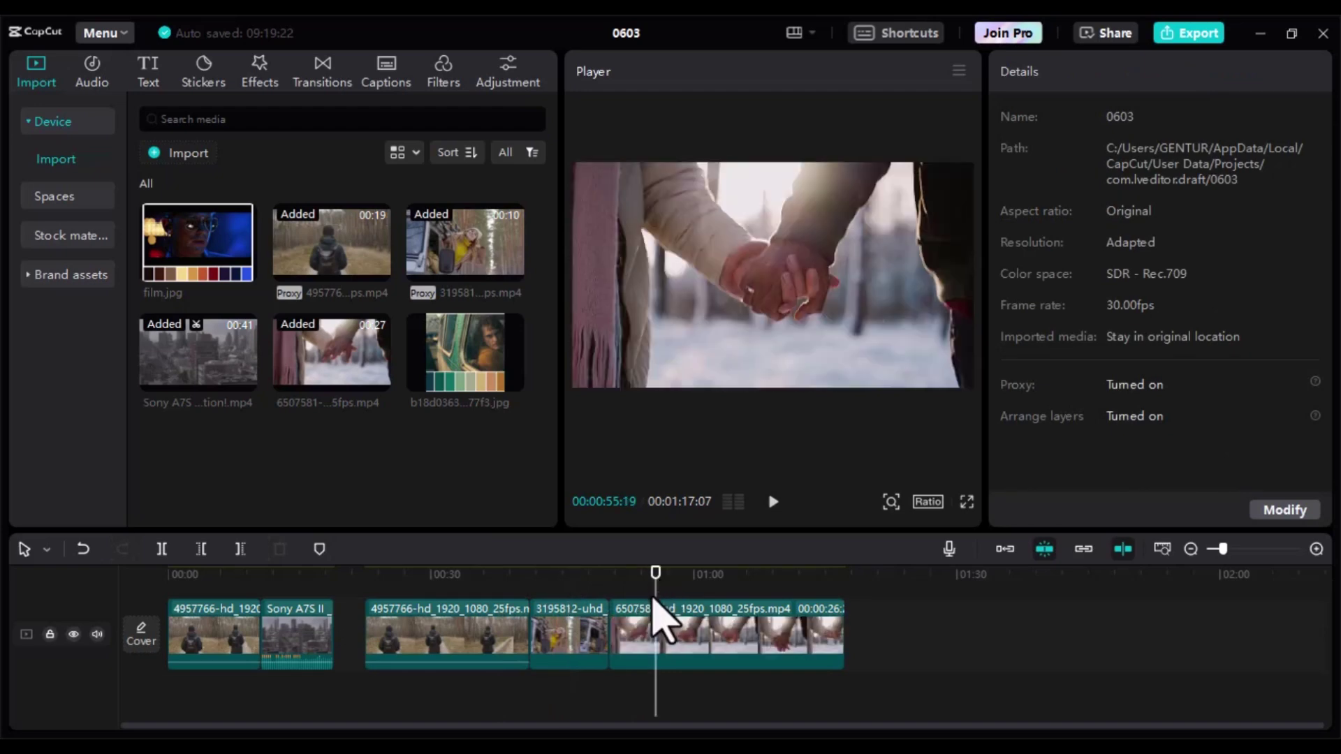
left_click(568, 588)
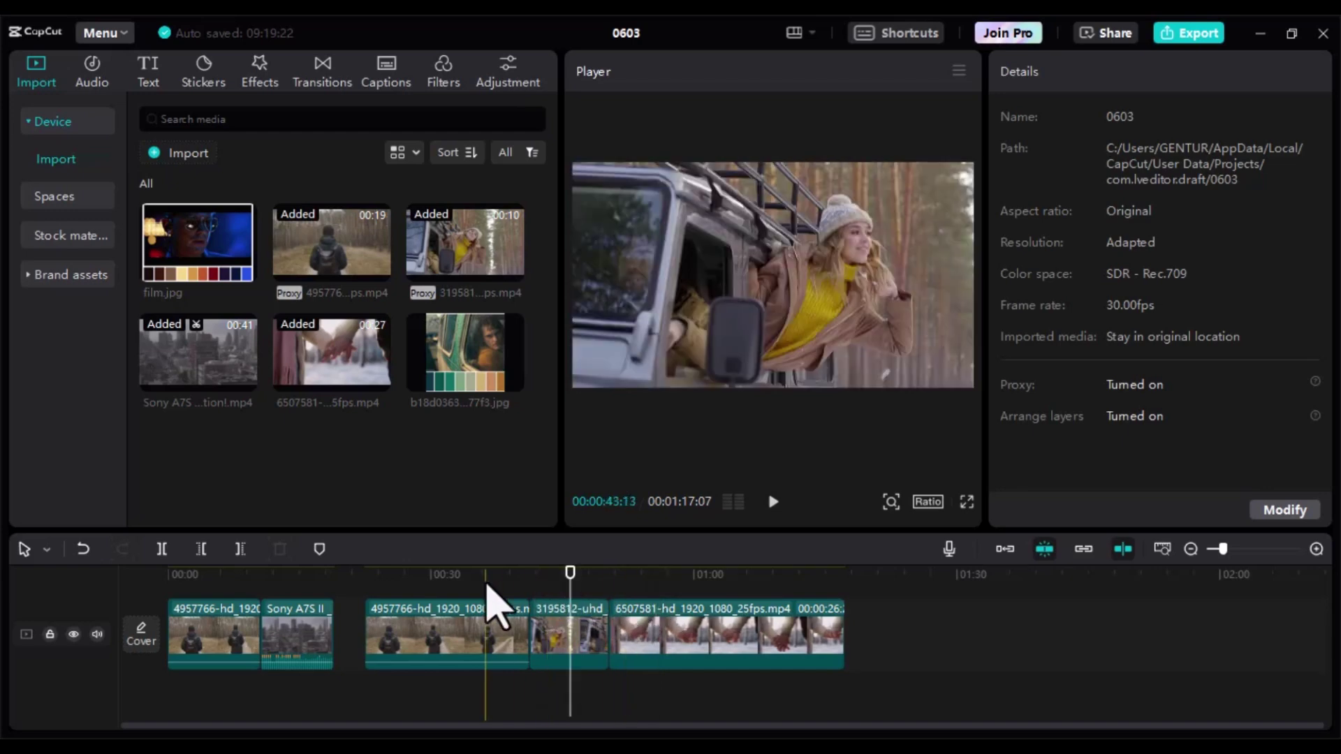
left_click(486, 587)
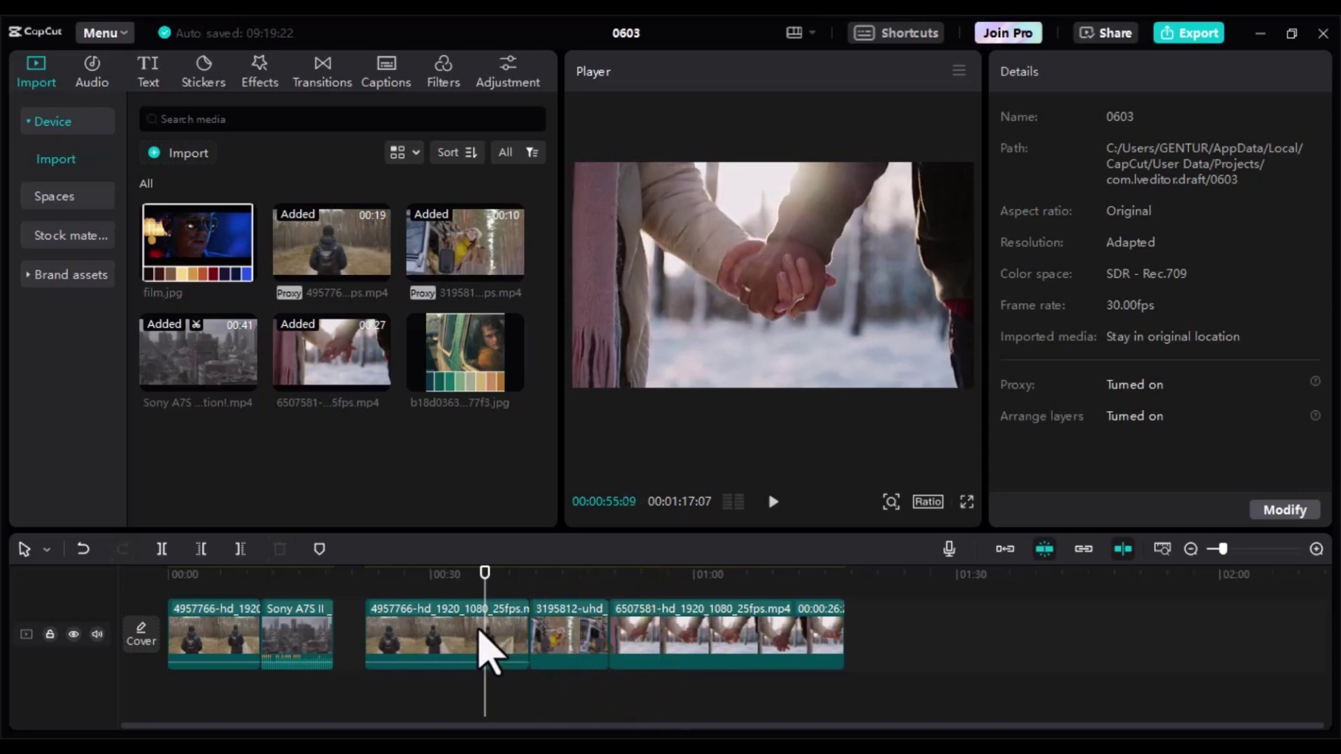
left_click(480, 634)
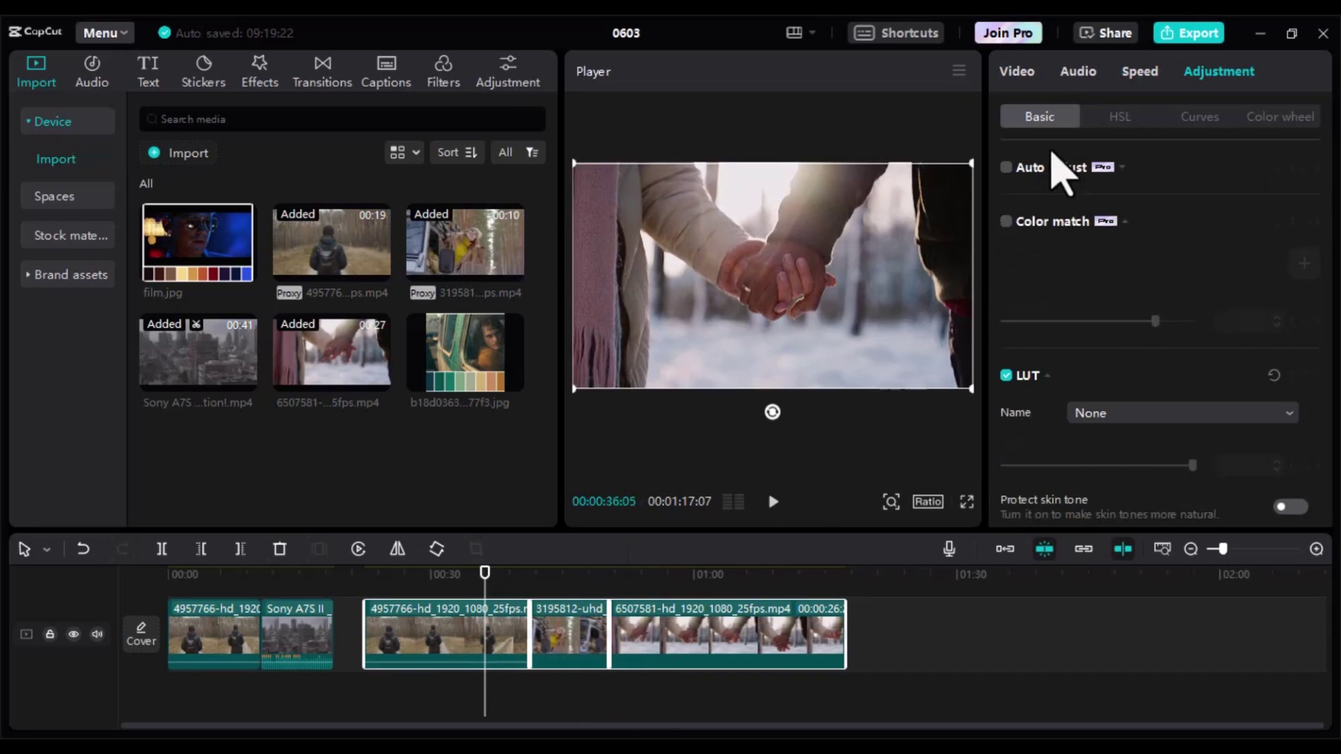
Step: Enable Color match on the second forest walker clip using a local reference image from Downloads
left_click(1006, 222)
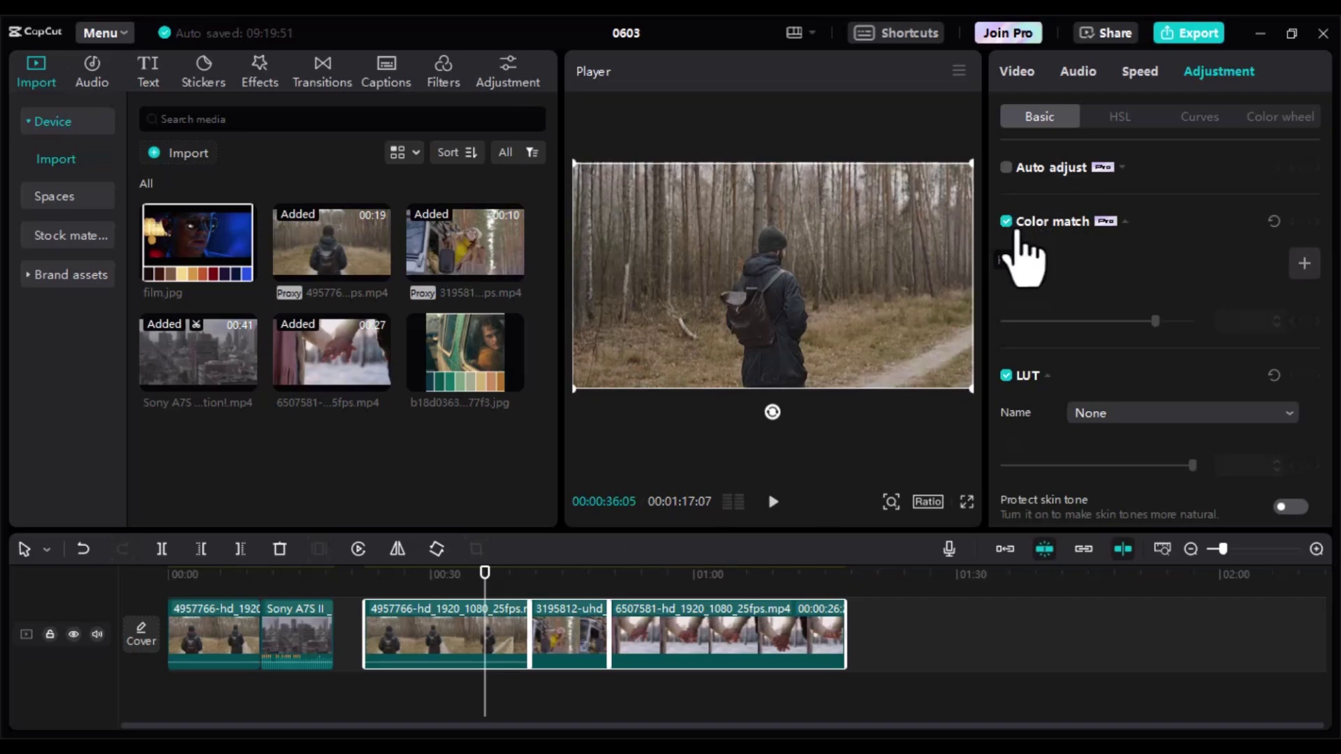
left_click(1304, 264)
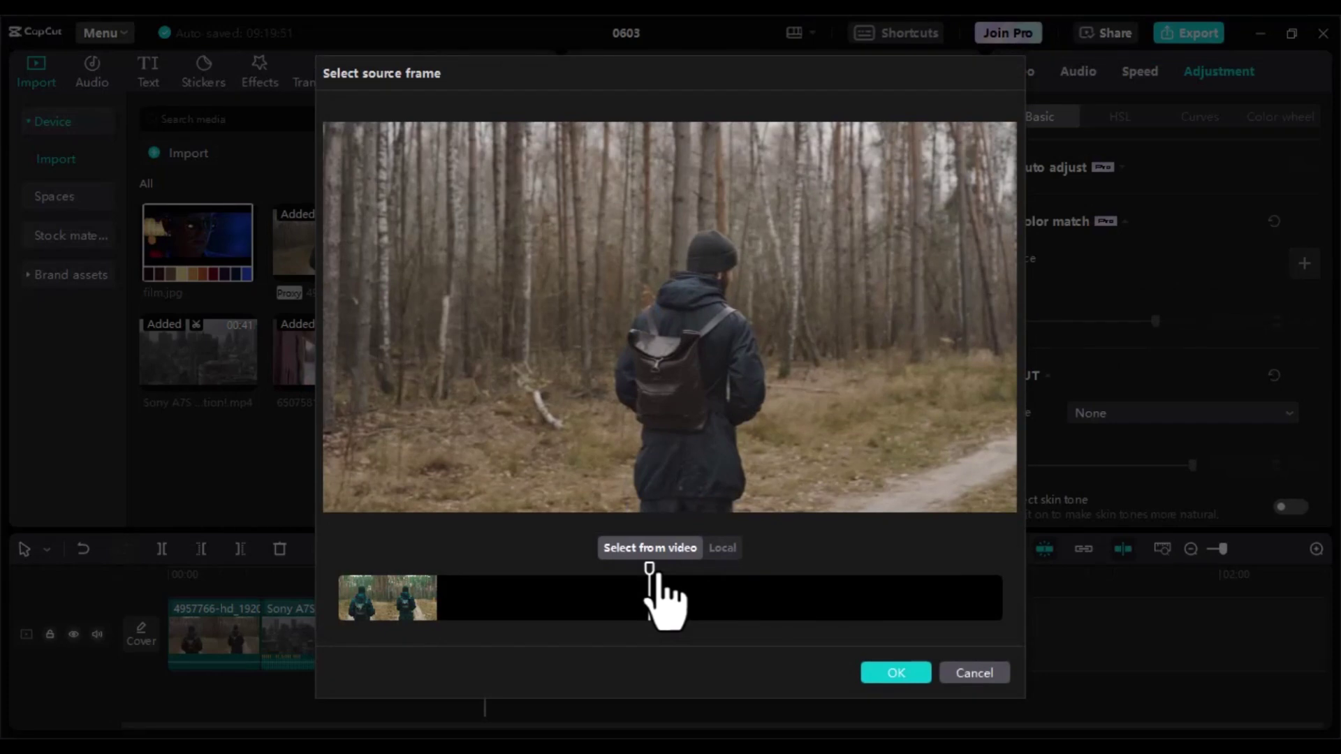
left_click(722, 548)
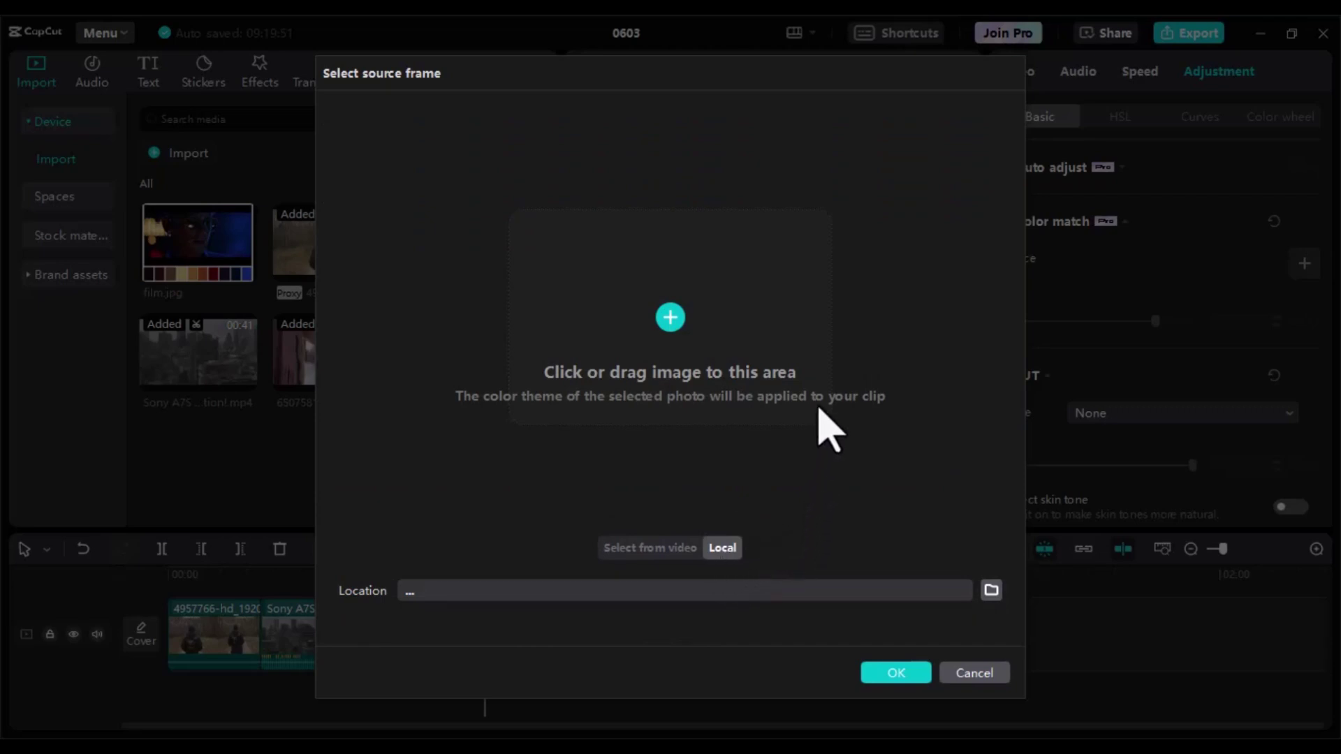
left_click(991, 591)
double_click(600, 240)
left_click(902, 669)
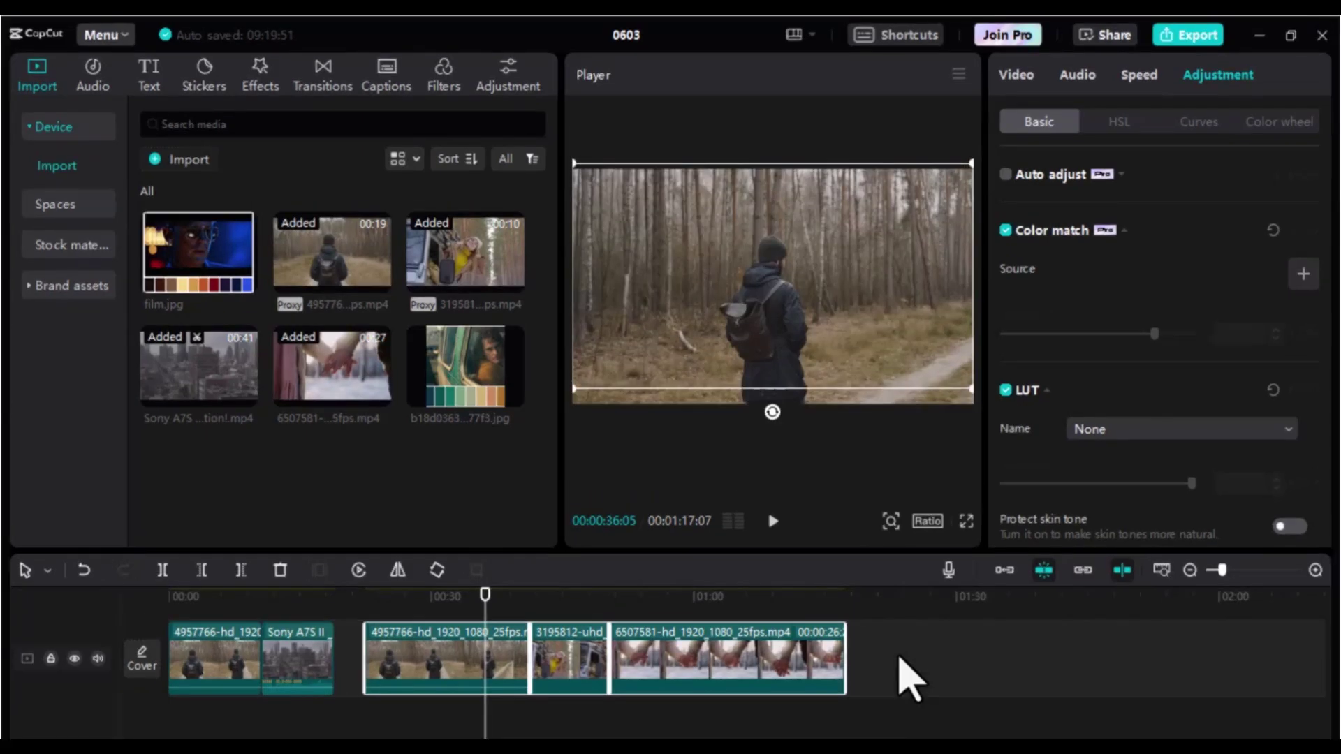
left_click(900, 675)
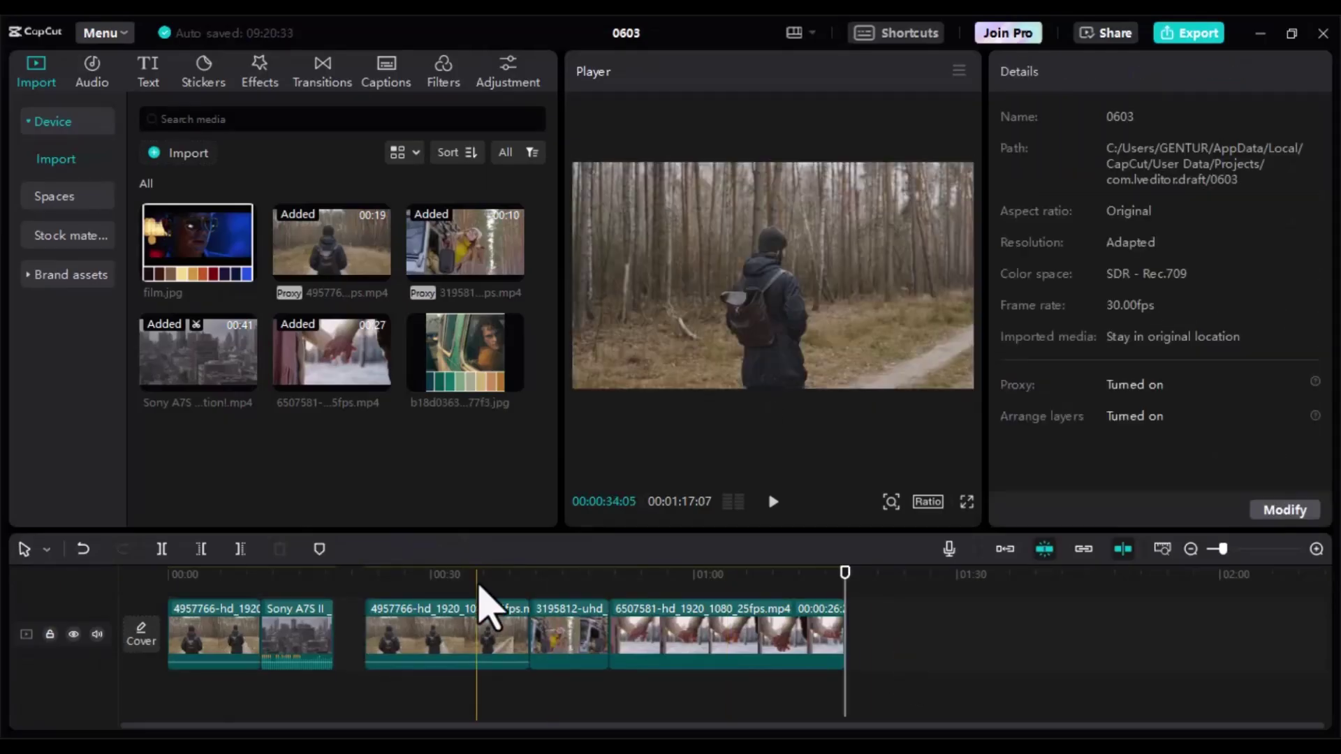
Step: Preview the graded forest, car and hand-holding clips, checking the hand-holding frame full screen
left_click(485, 597)
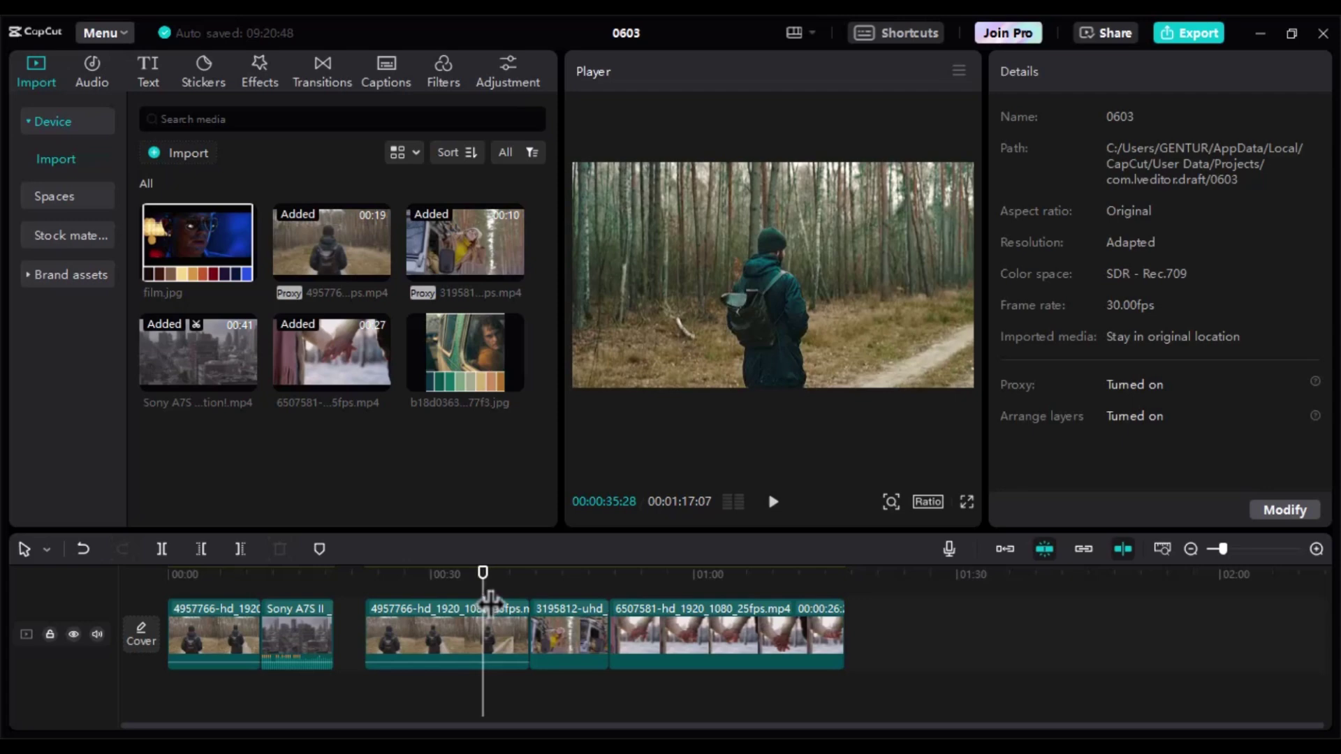
left_click(553, 594)
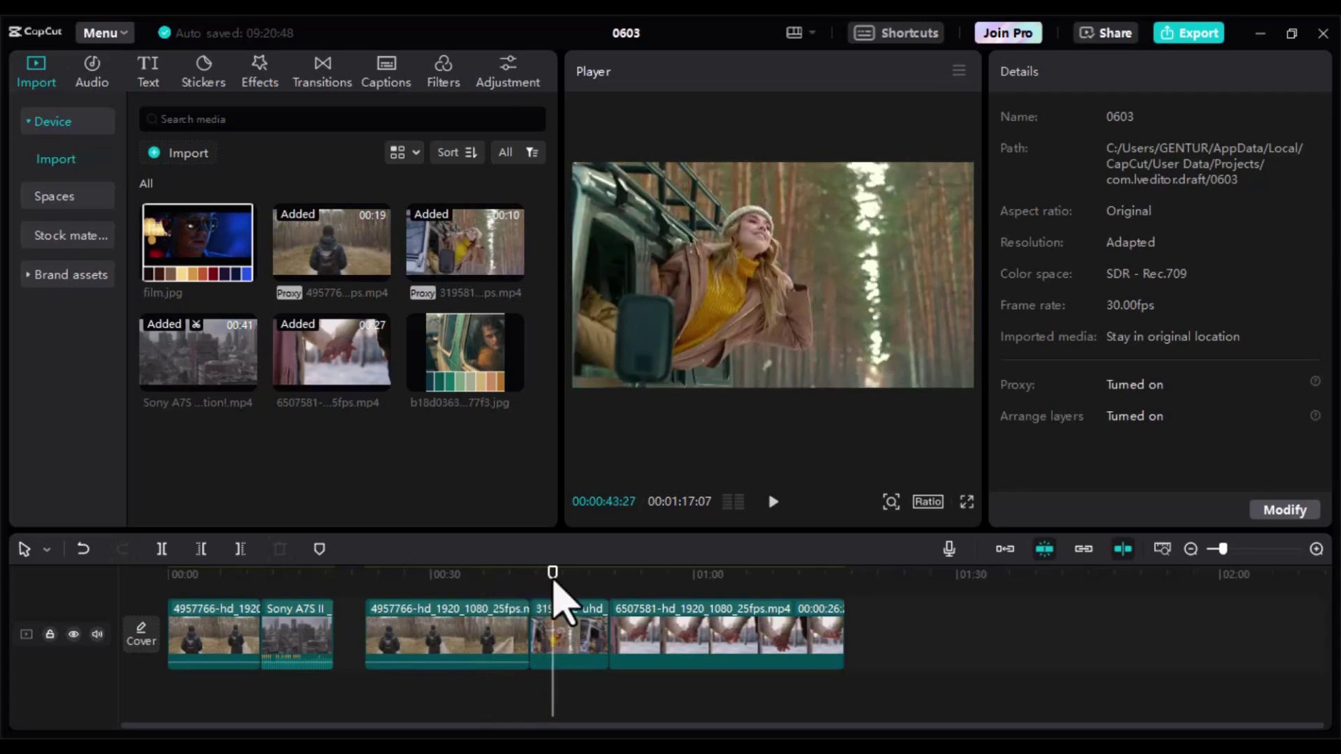
left_click(649, 584)
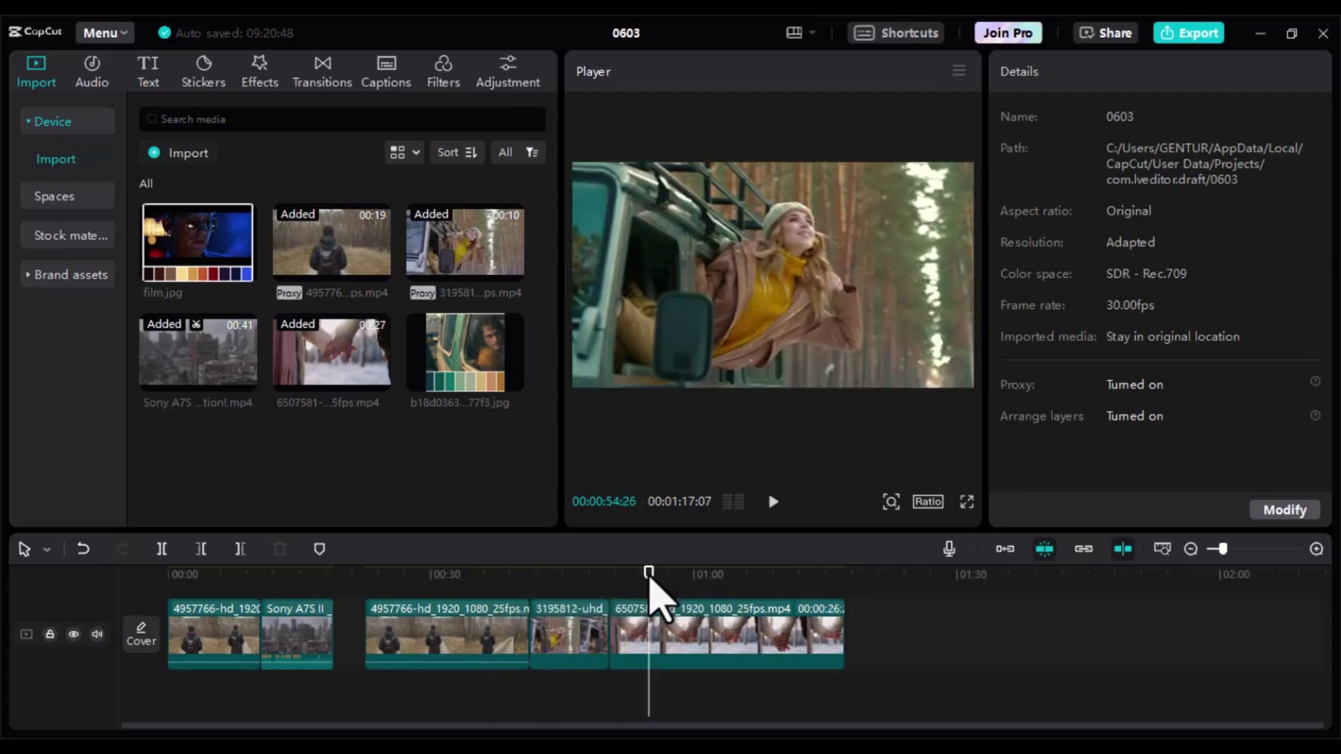
key("ctrl+shift+f")
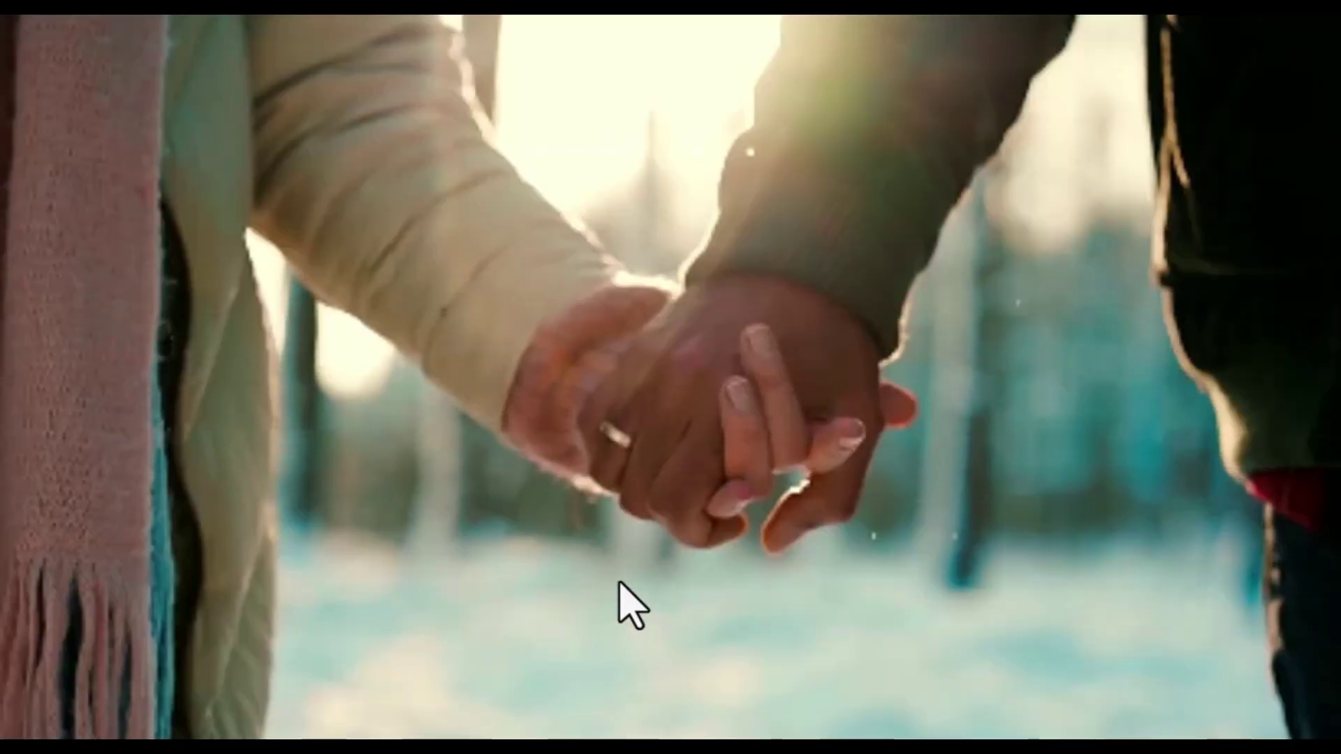
key("Escape")
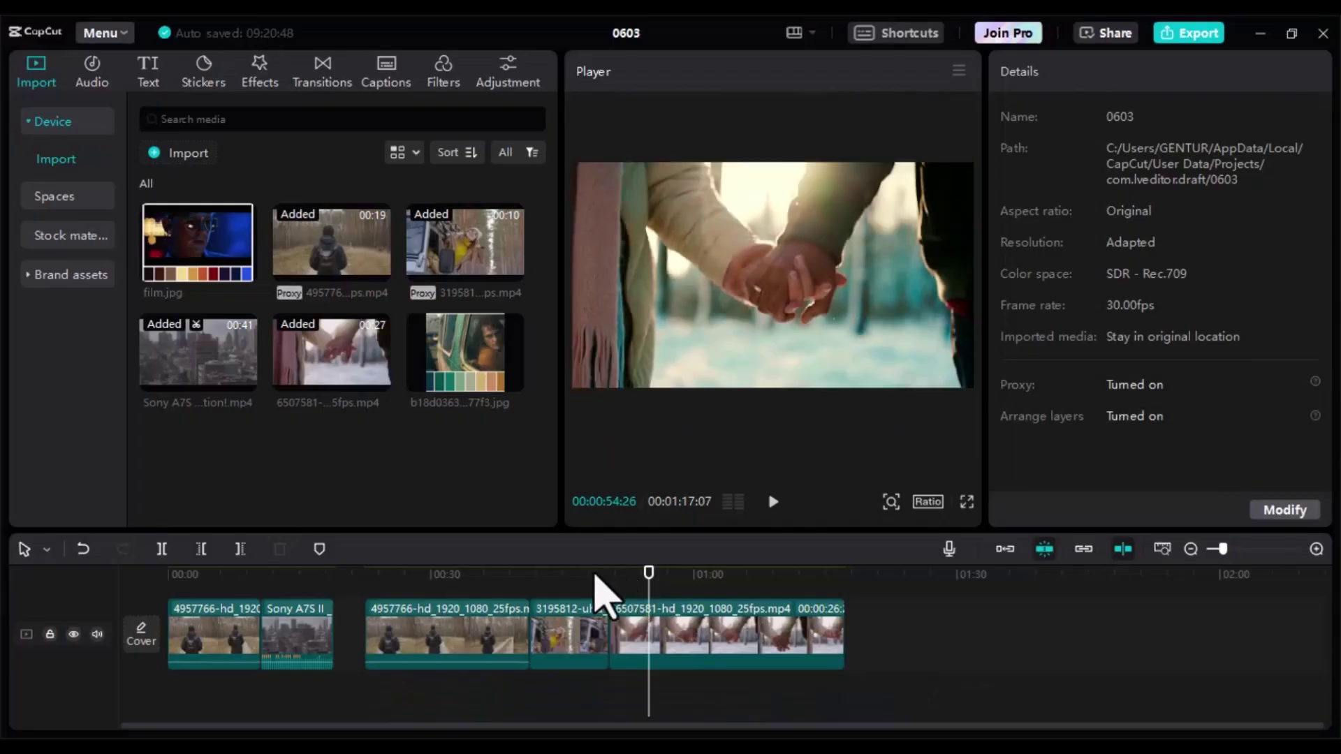
Step: Play the edit back full screen starting from the car clip
left_click(570, 572)
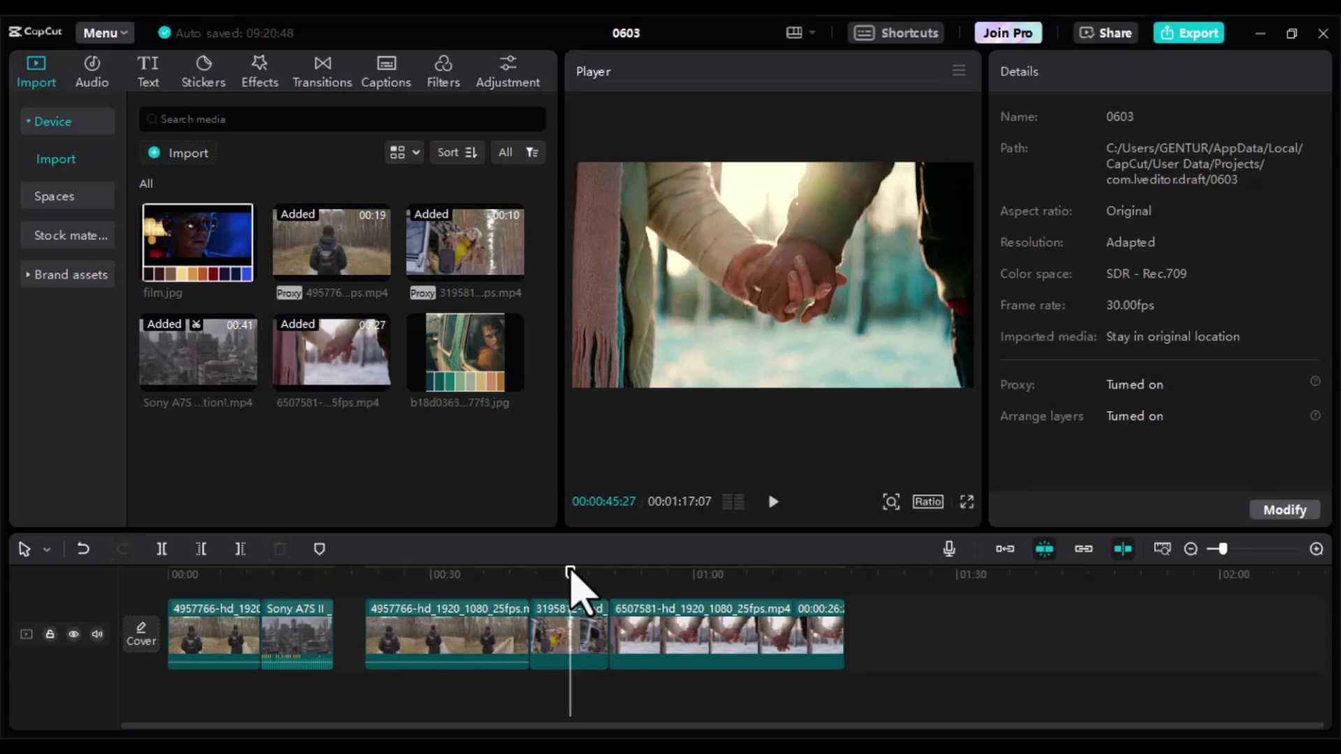
key("ctrl+shift+f")
key("space")
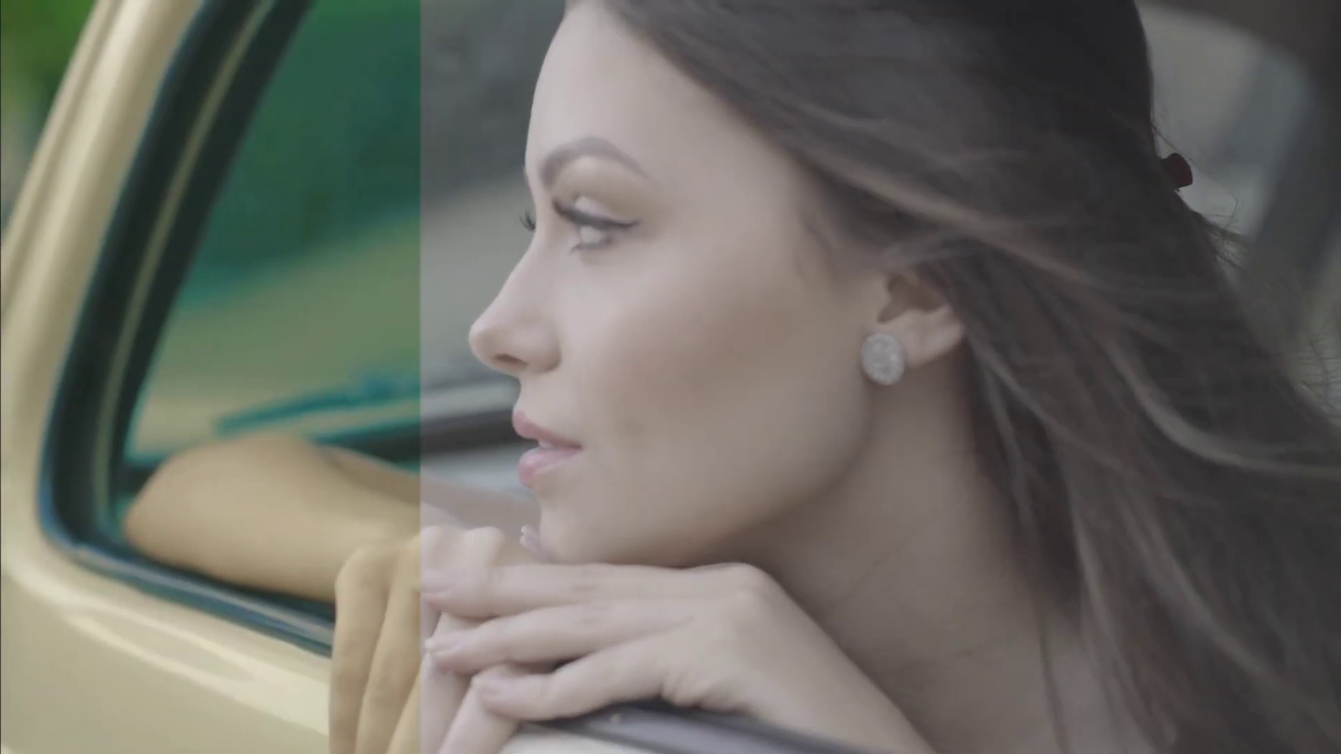